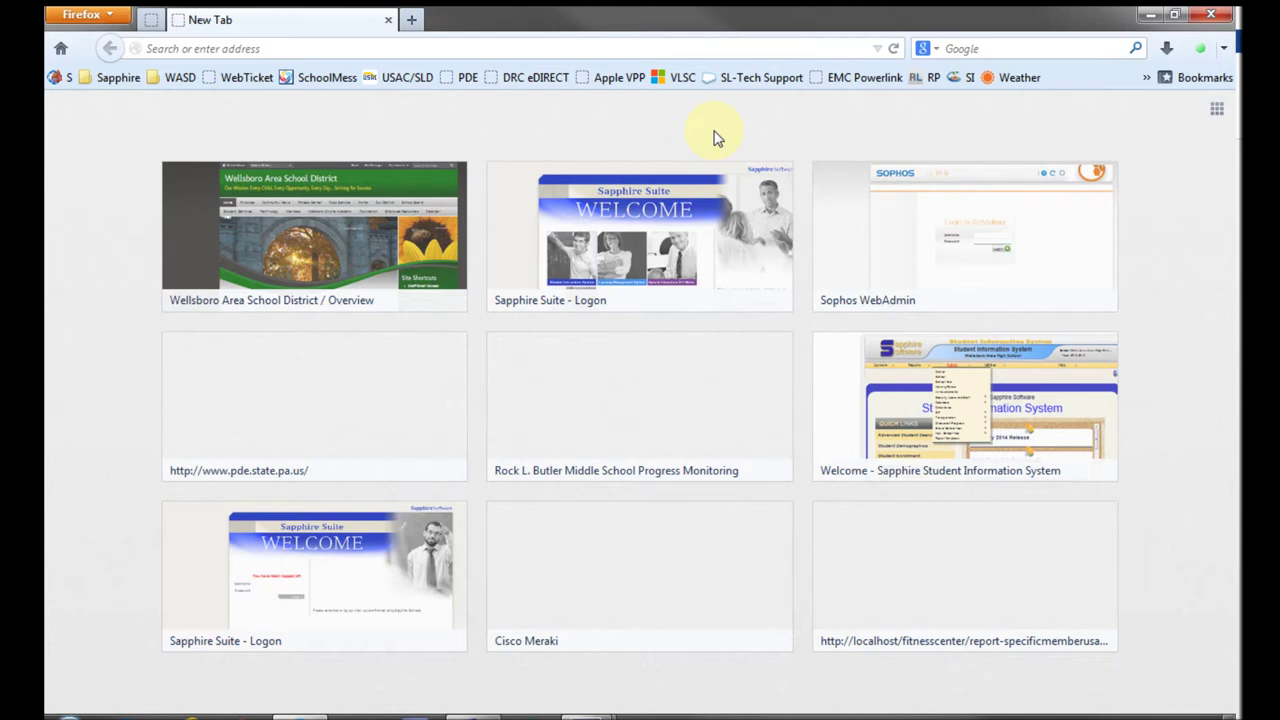
In Firefox Options, set the PDF content type to Use Adobe Acrobat (in Firefox) and save
click(85, 14)
click(265, 134)
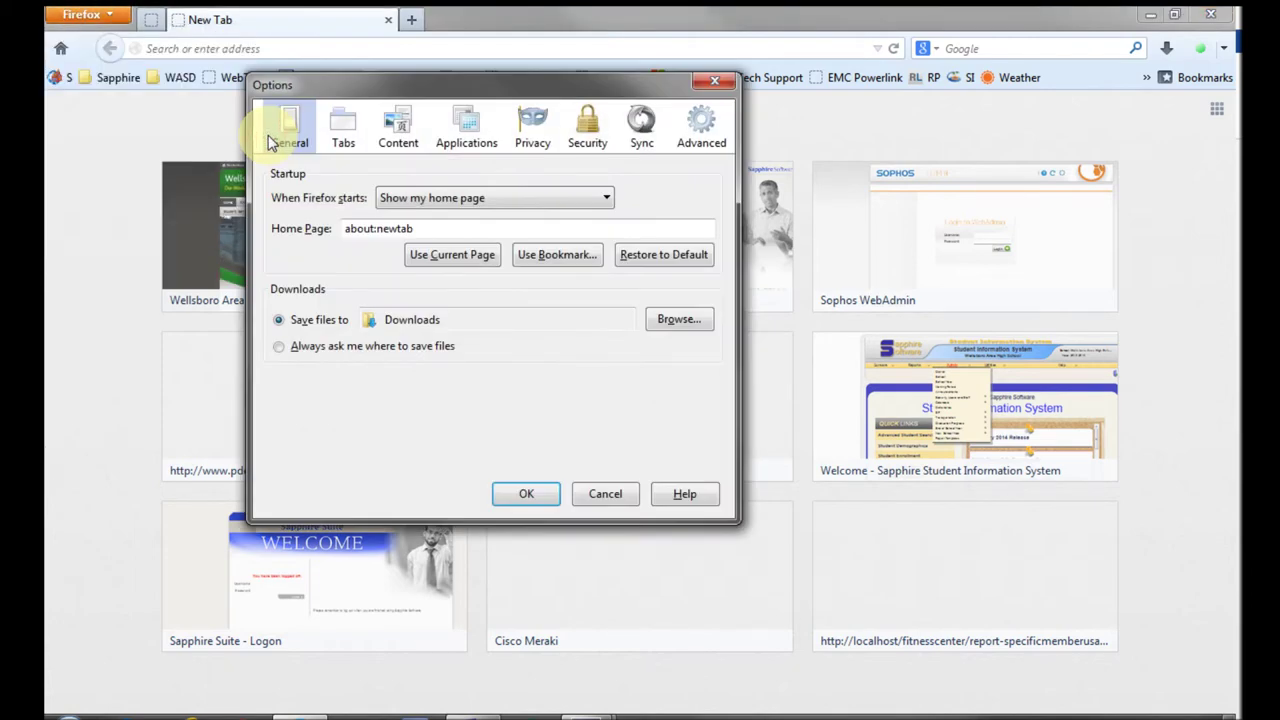
click(470, 130)
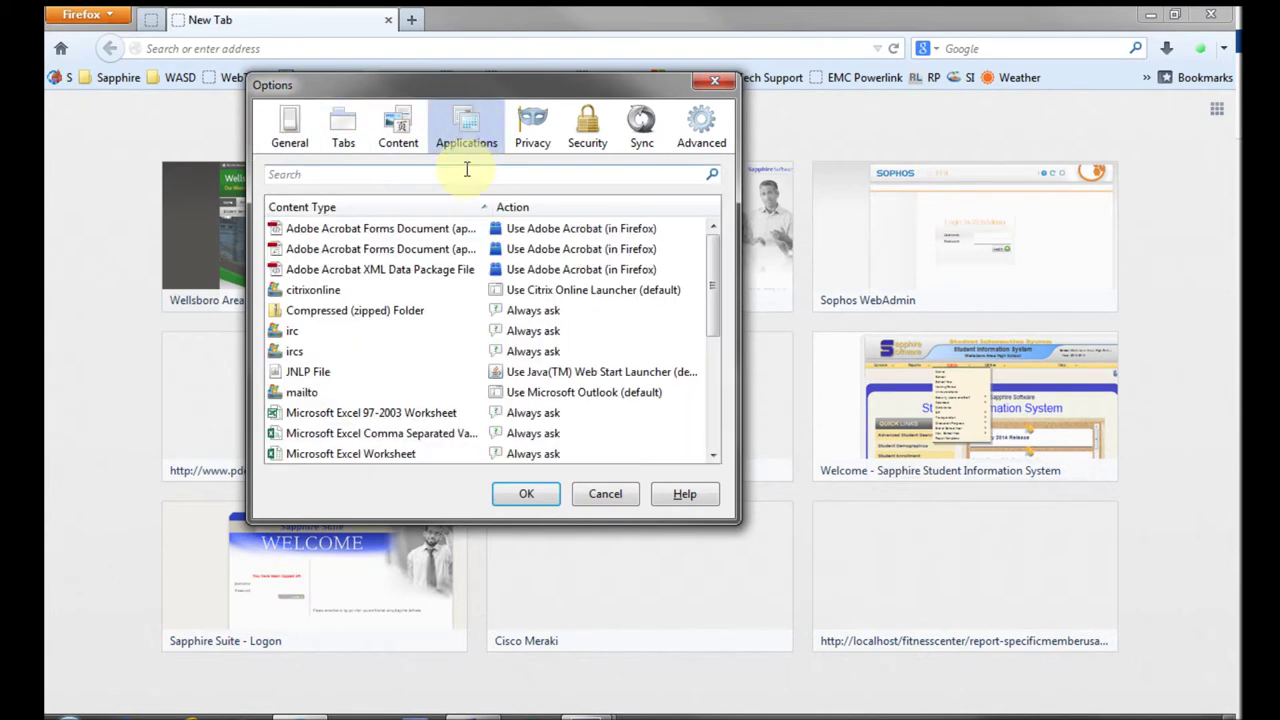
click(466, 172)
text(pdf)
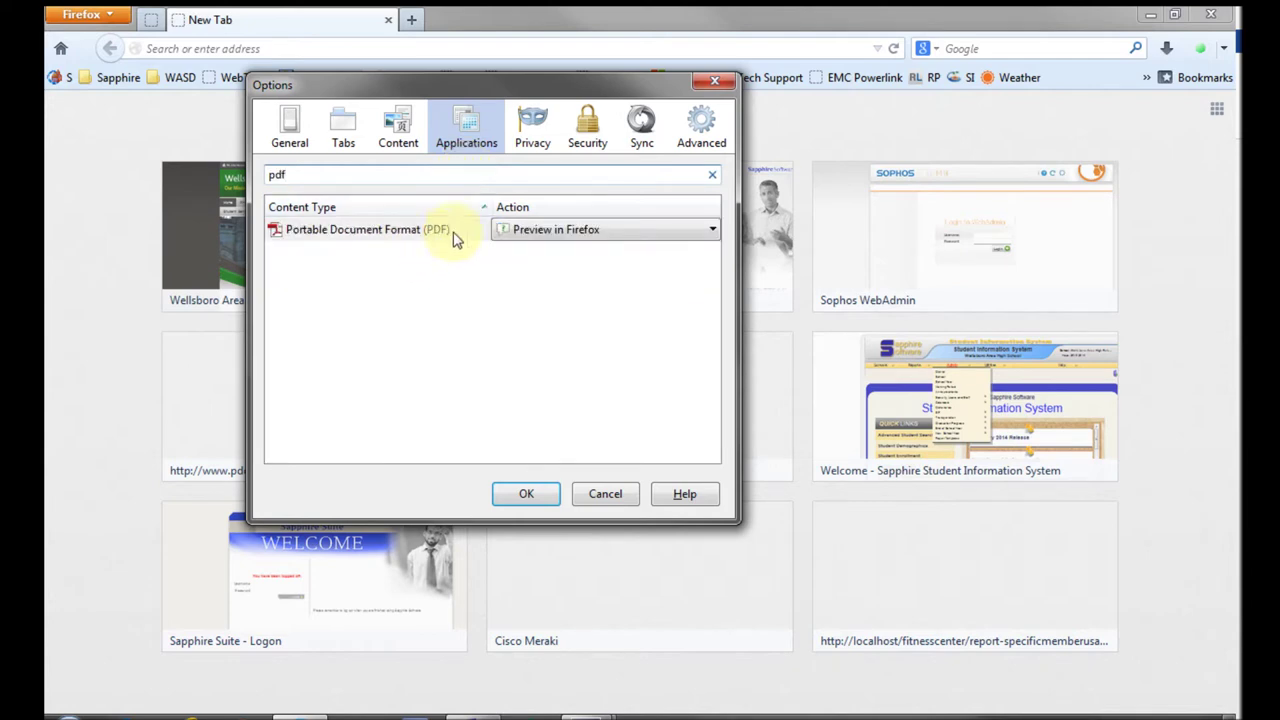
click(629, 234)
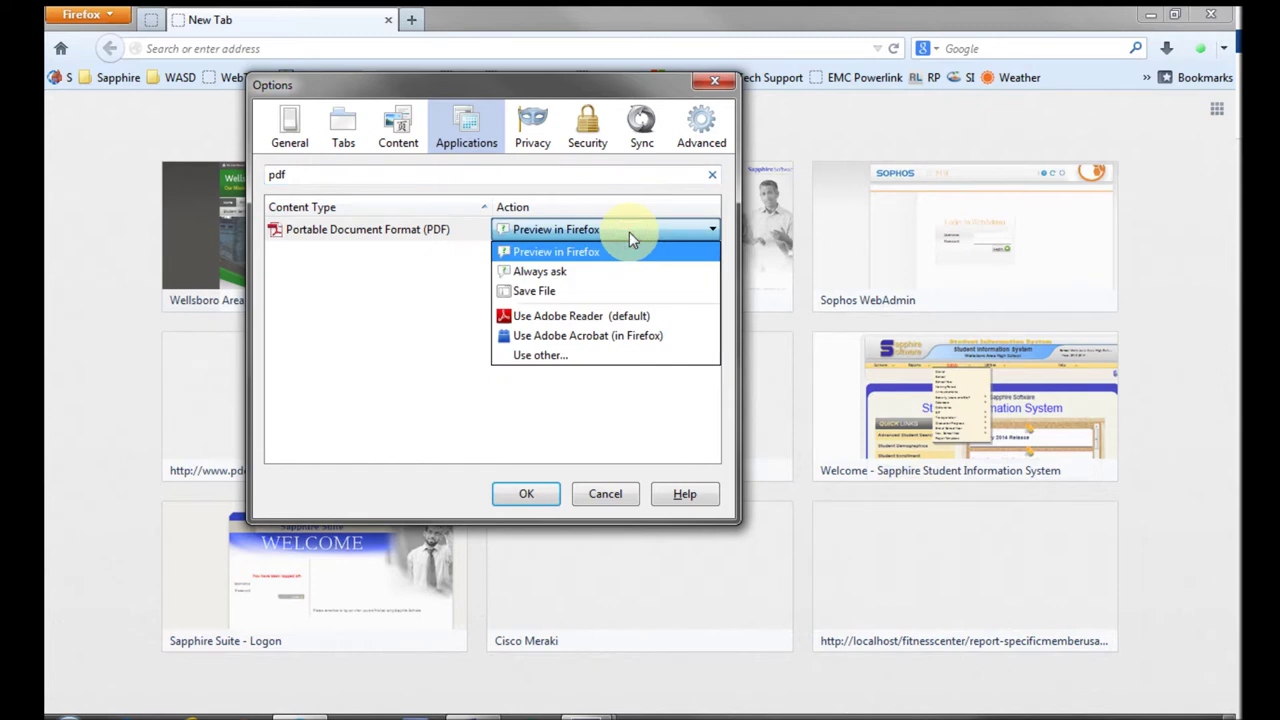
click(640, 337)
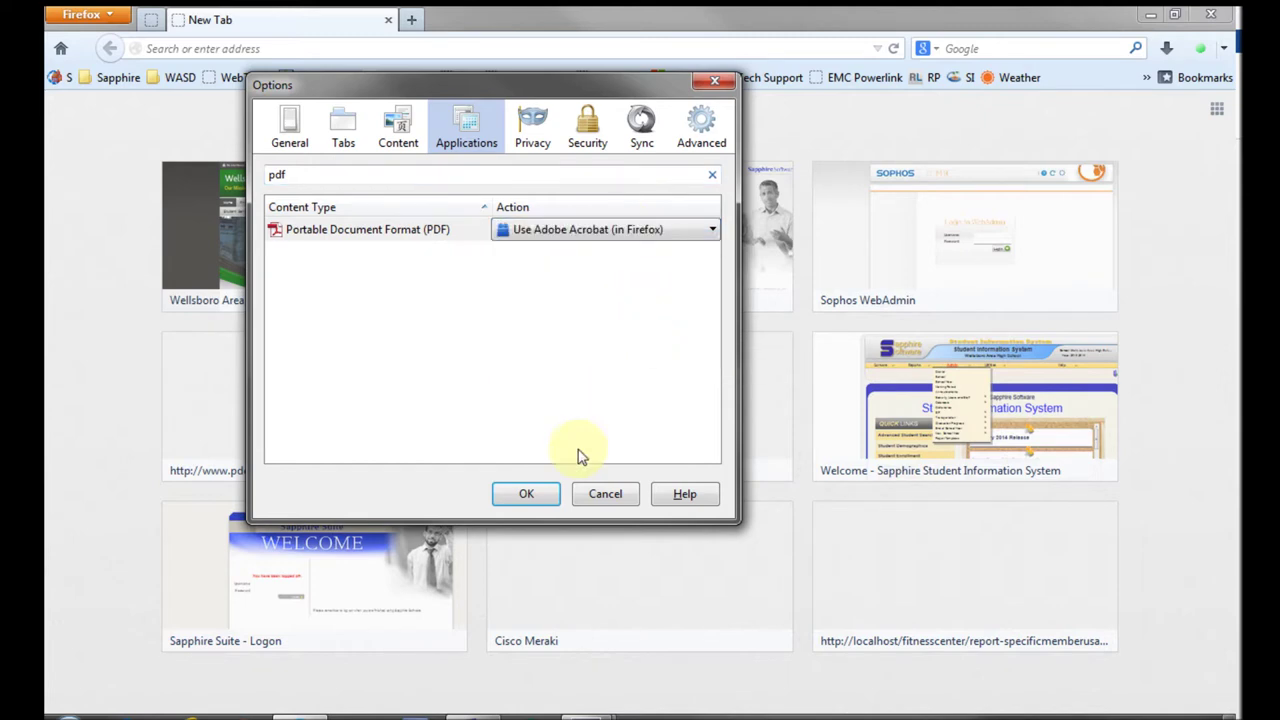
click(538, 498)
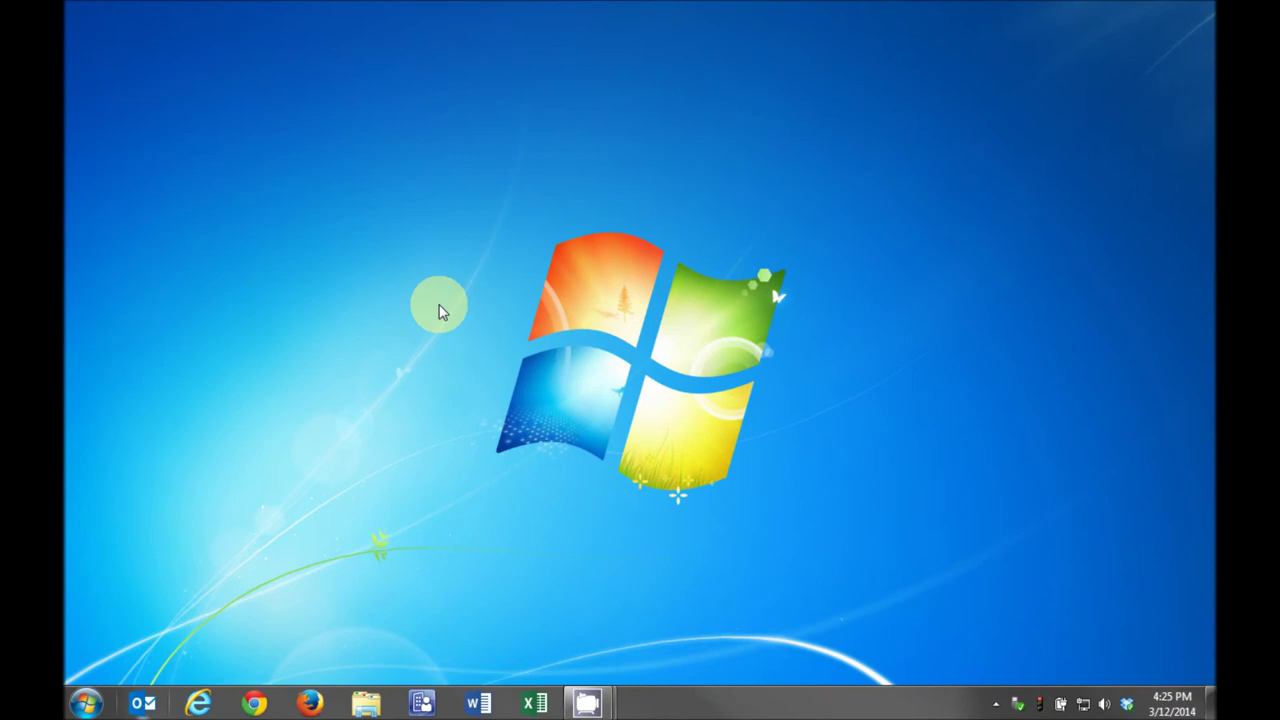
Go to Computer from the Start menu and open the LFSToolbox (T:) network drive
click(86, 703)
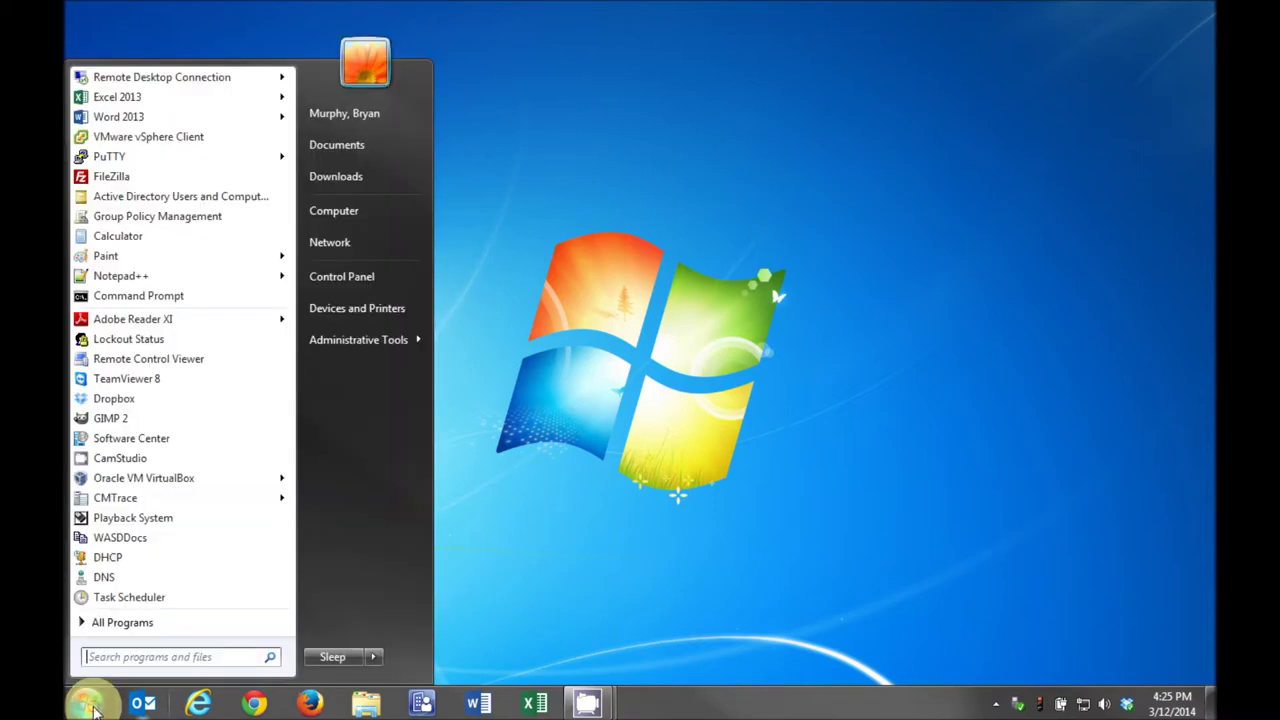
click(345, 210)
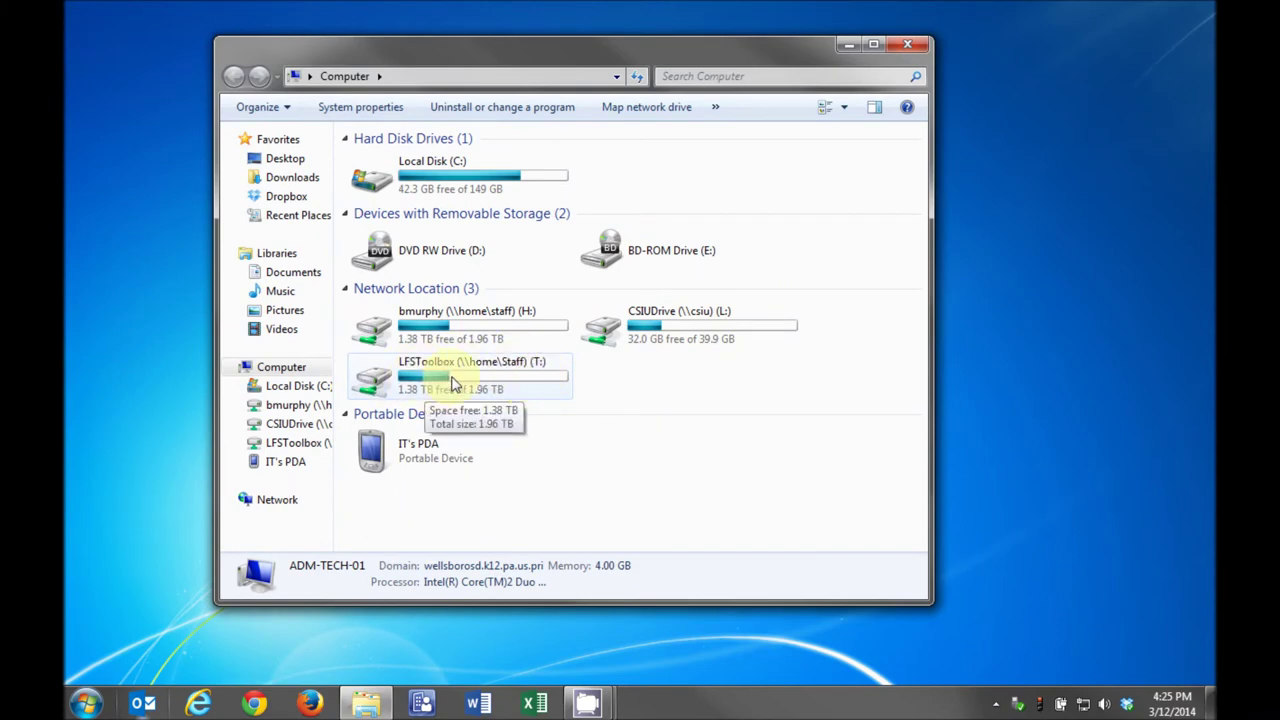
click(455, 382)
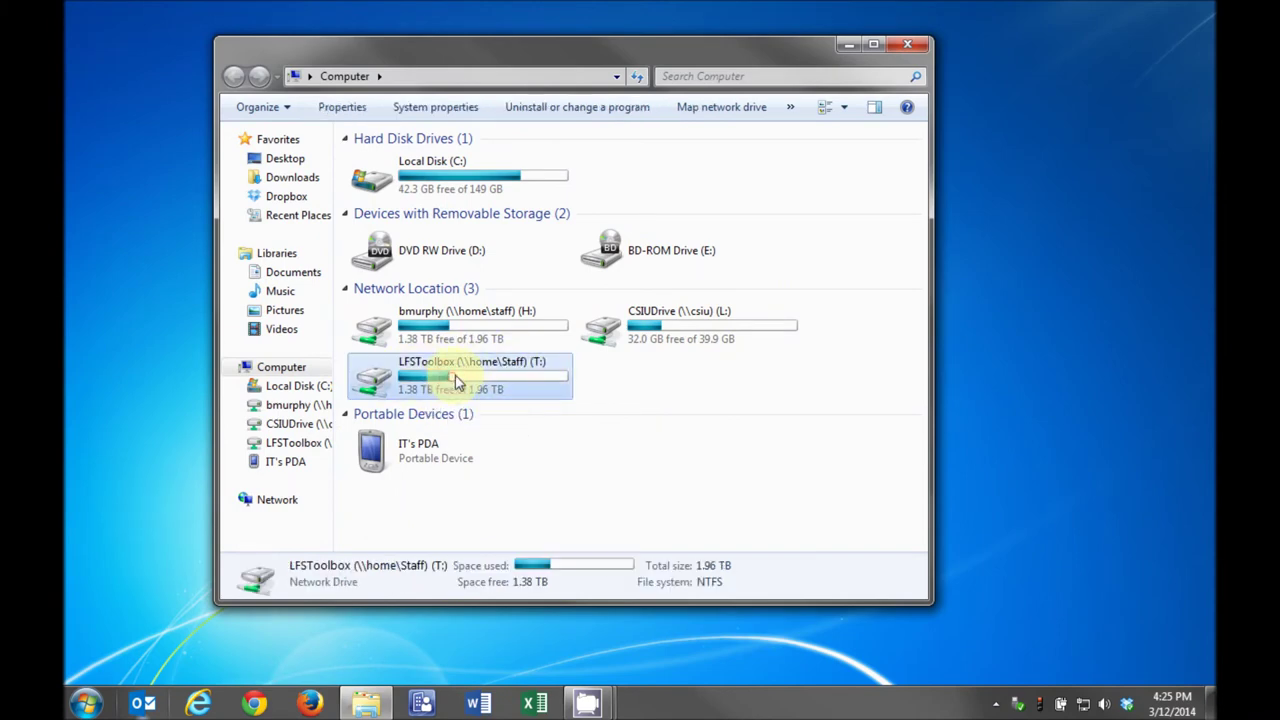
double_click(547, 390)
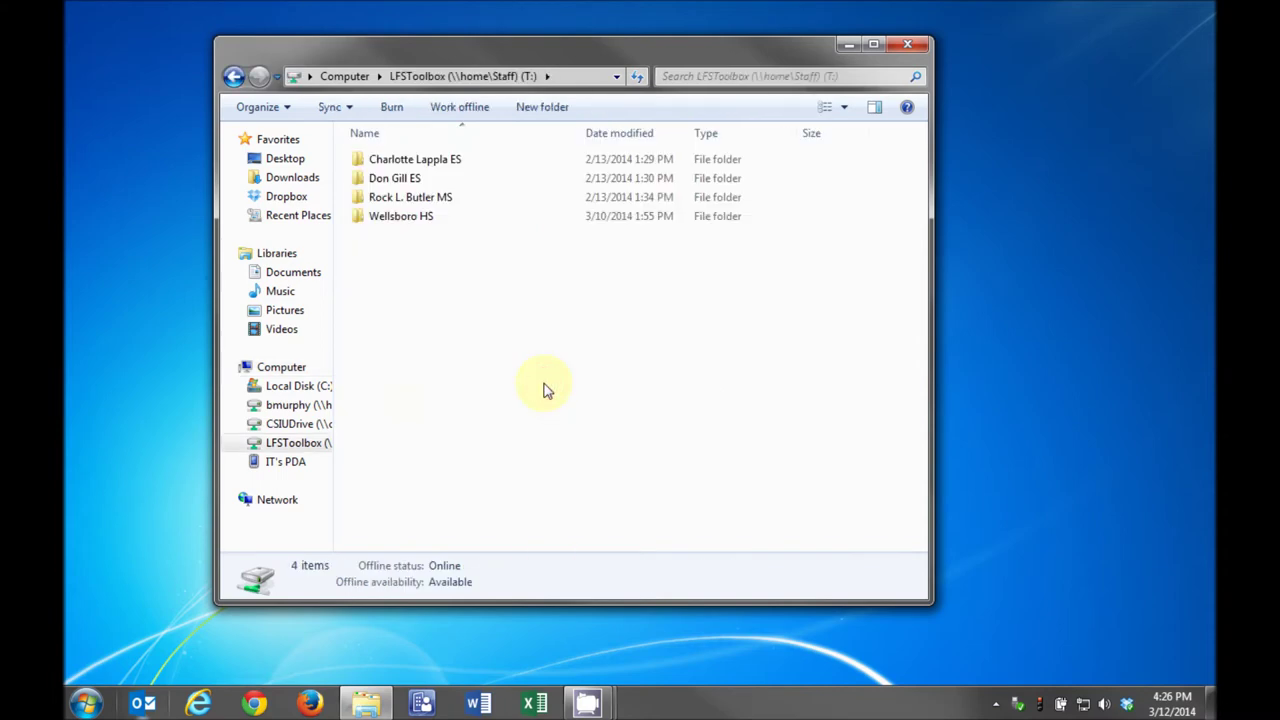
Go into Charlotte Lappla ES > 1 > English-Language Arts and create a new folder there
double_click(380, 160)
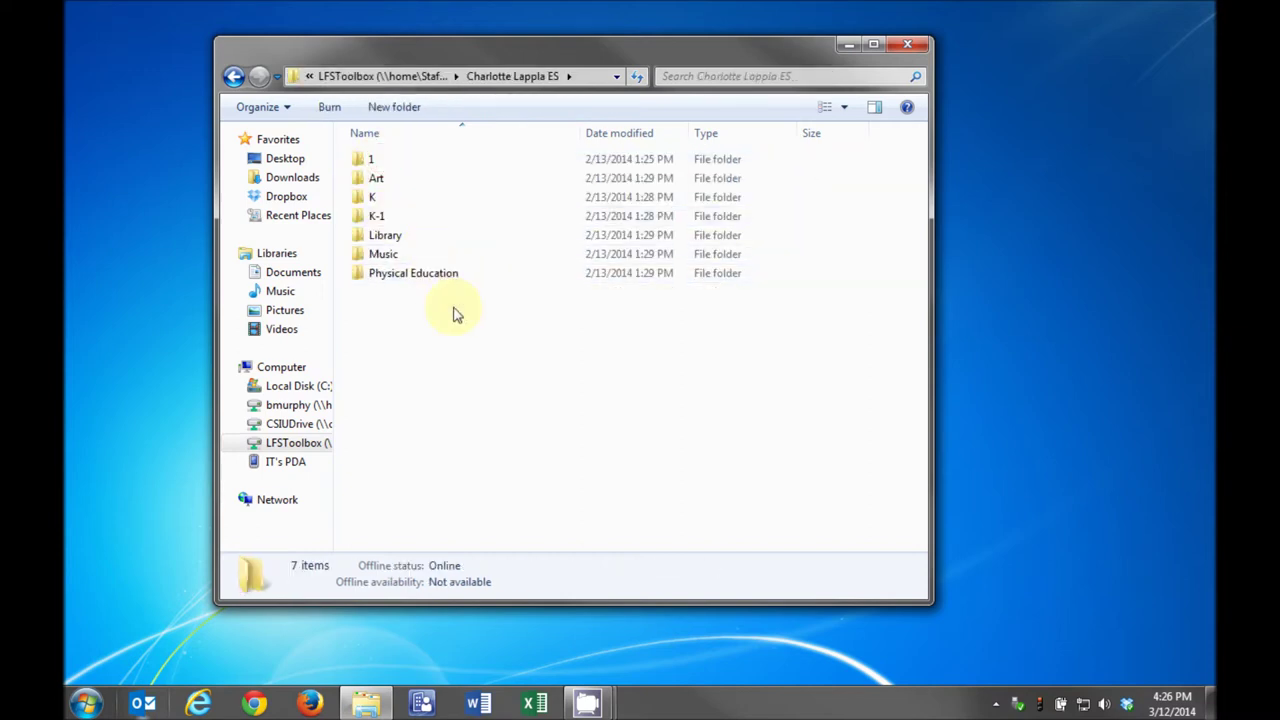
double_click(371, 161)
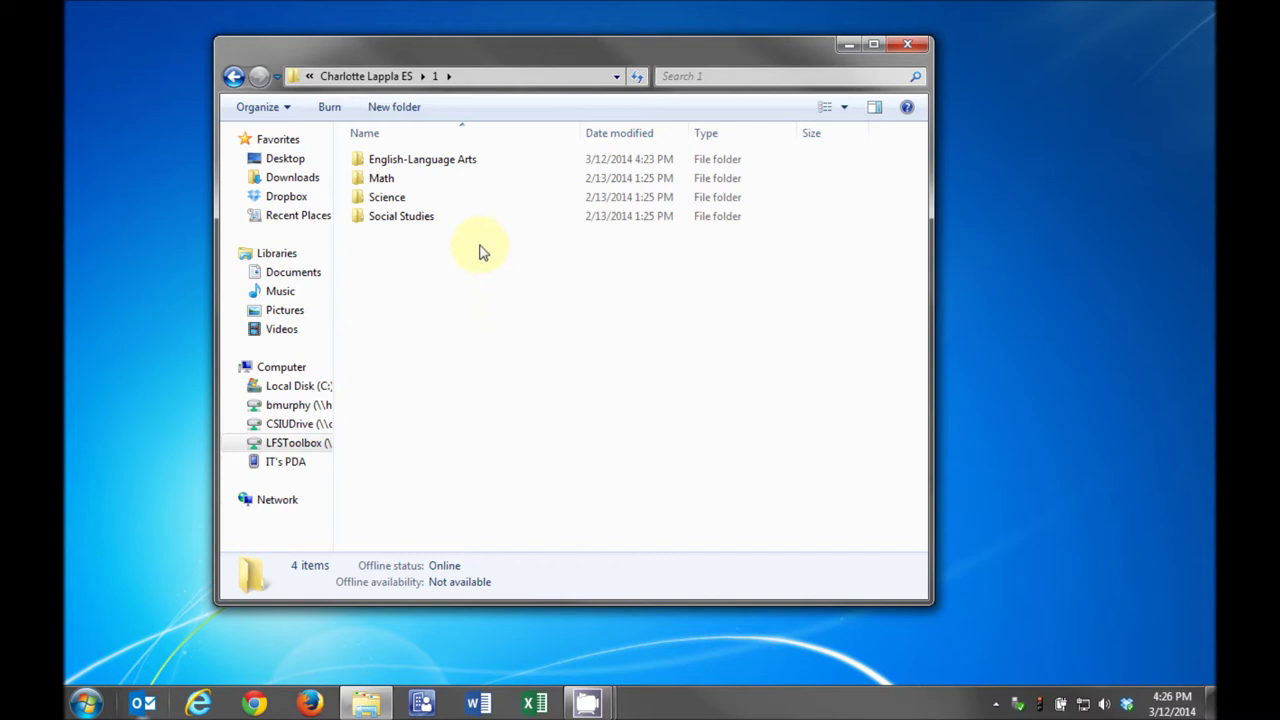
double_click(460, 156)
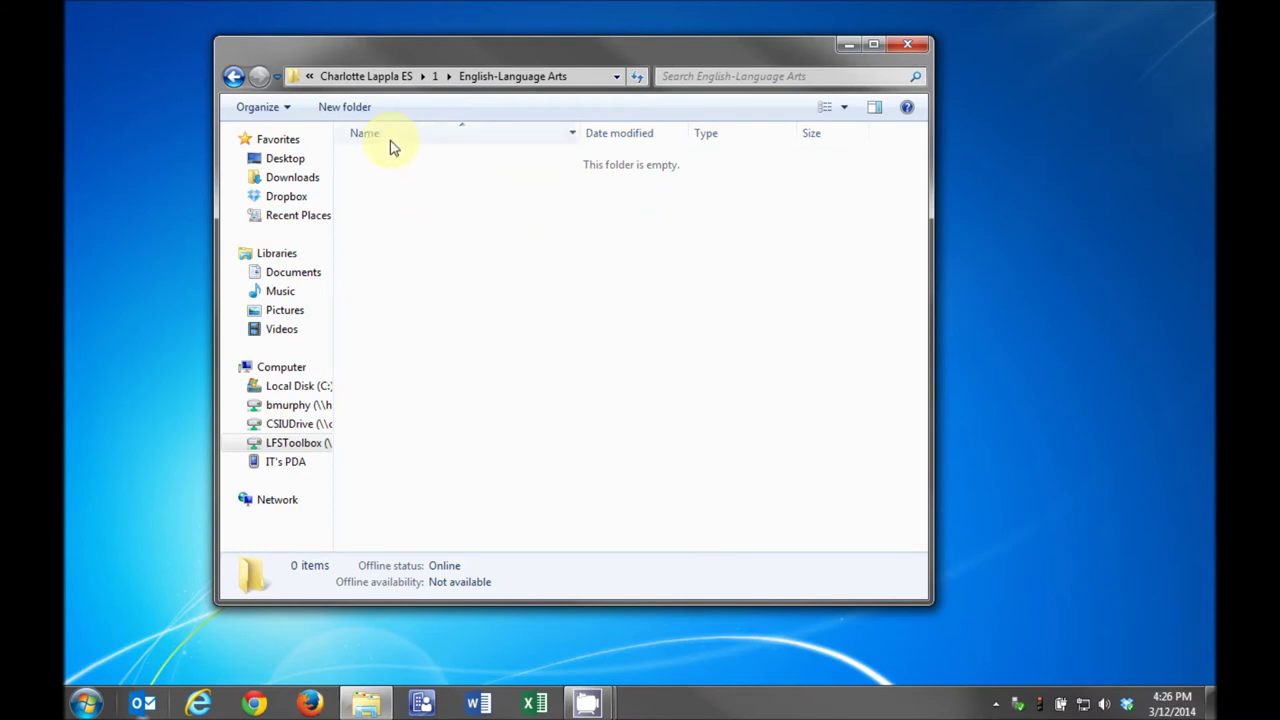
click(338, 112)
Name the new folder 'Reading - Example', then return to the top of the LFSToolbox drive
text(Read)
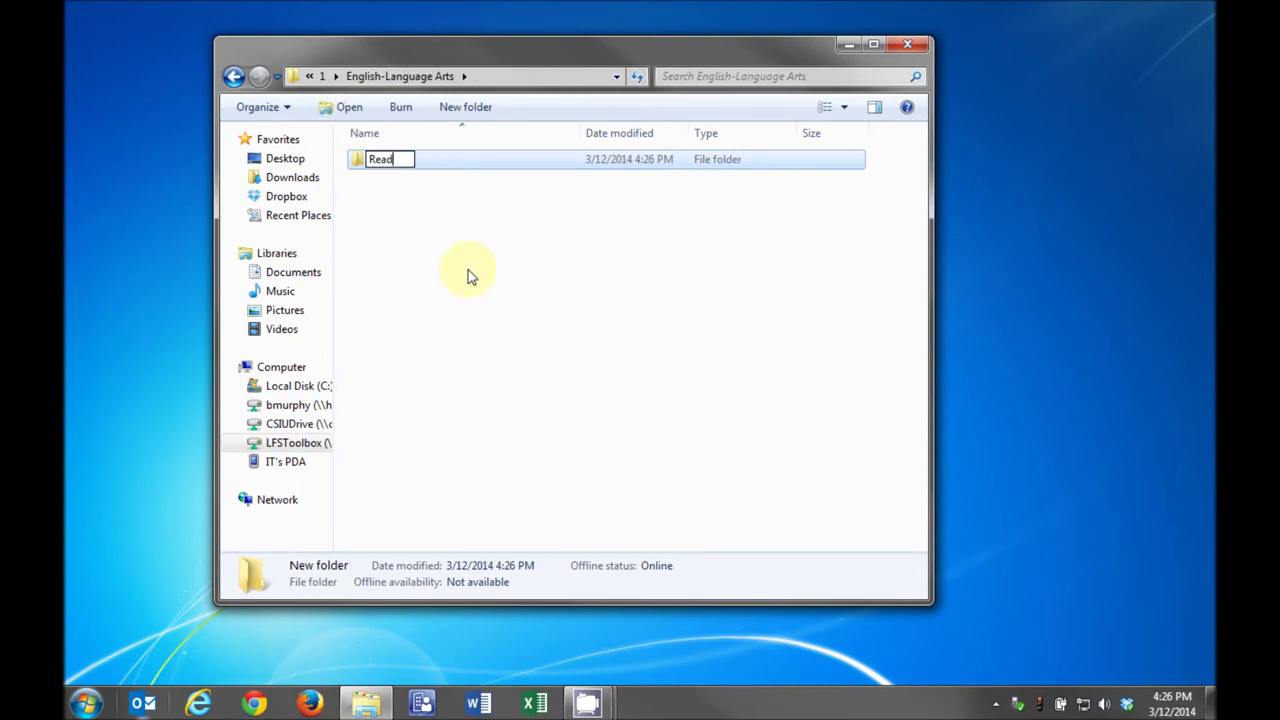
text(ing - Exam)
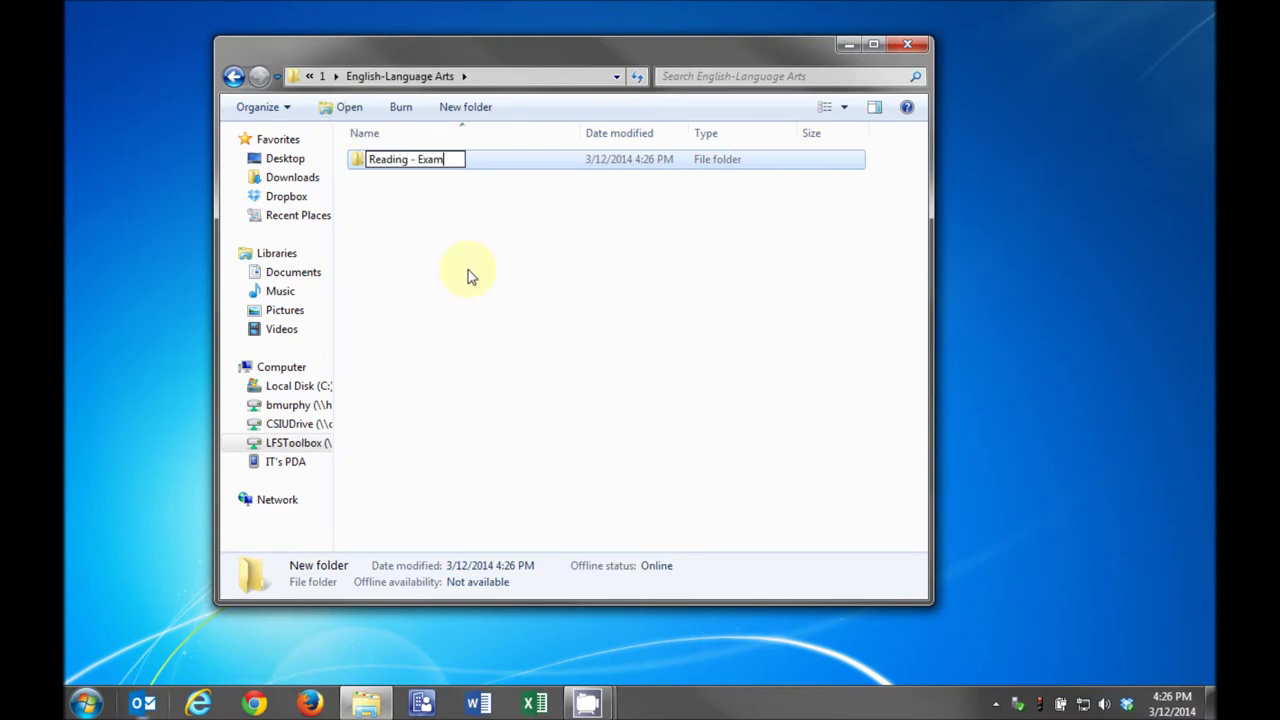
text(ple)
key(Return)
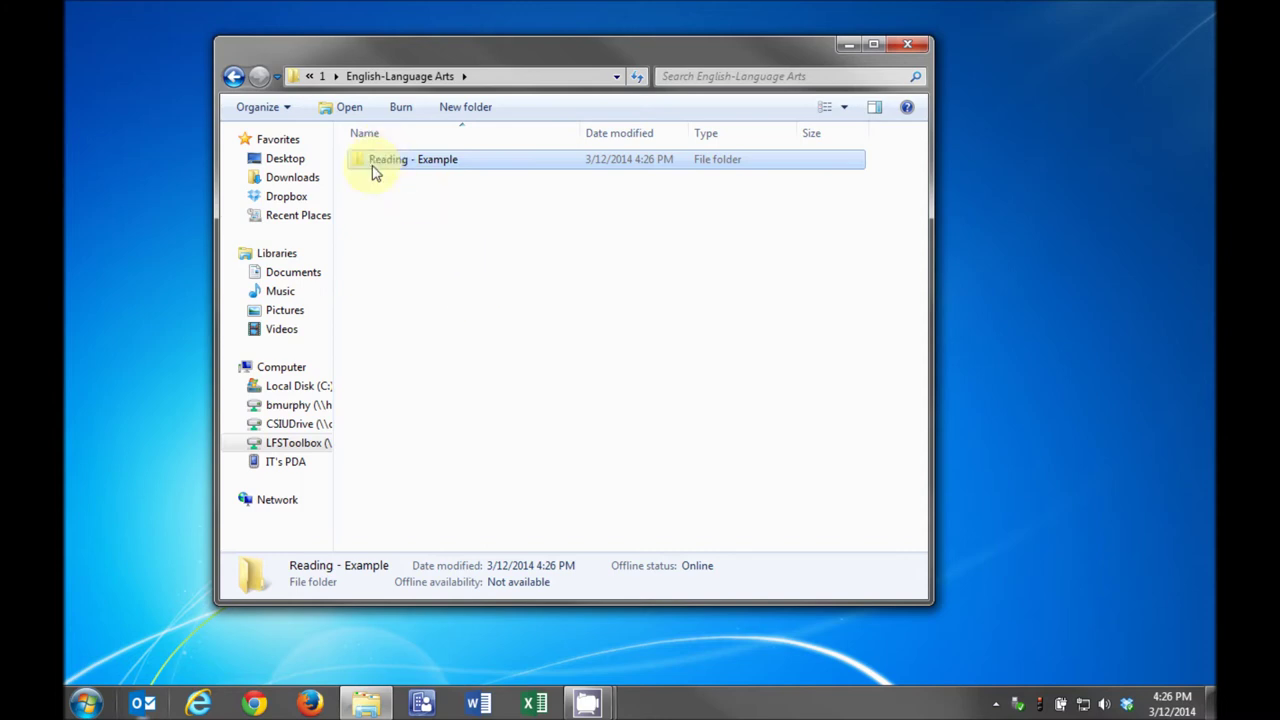
click(300, 447)
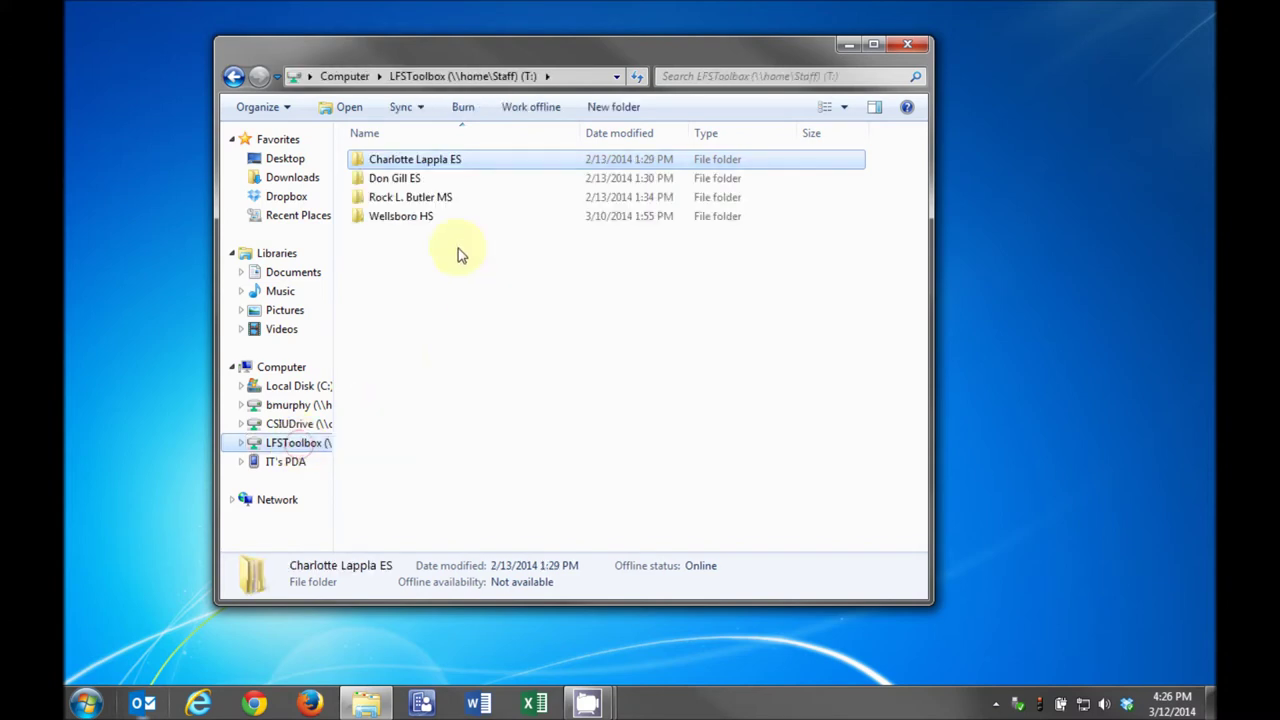
Browse into Wellsboro HS > Science > Cp Physics-Example > Unit 2 - 1-D Motion
double_click(434, 218)
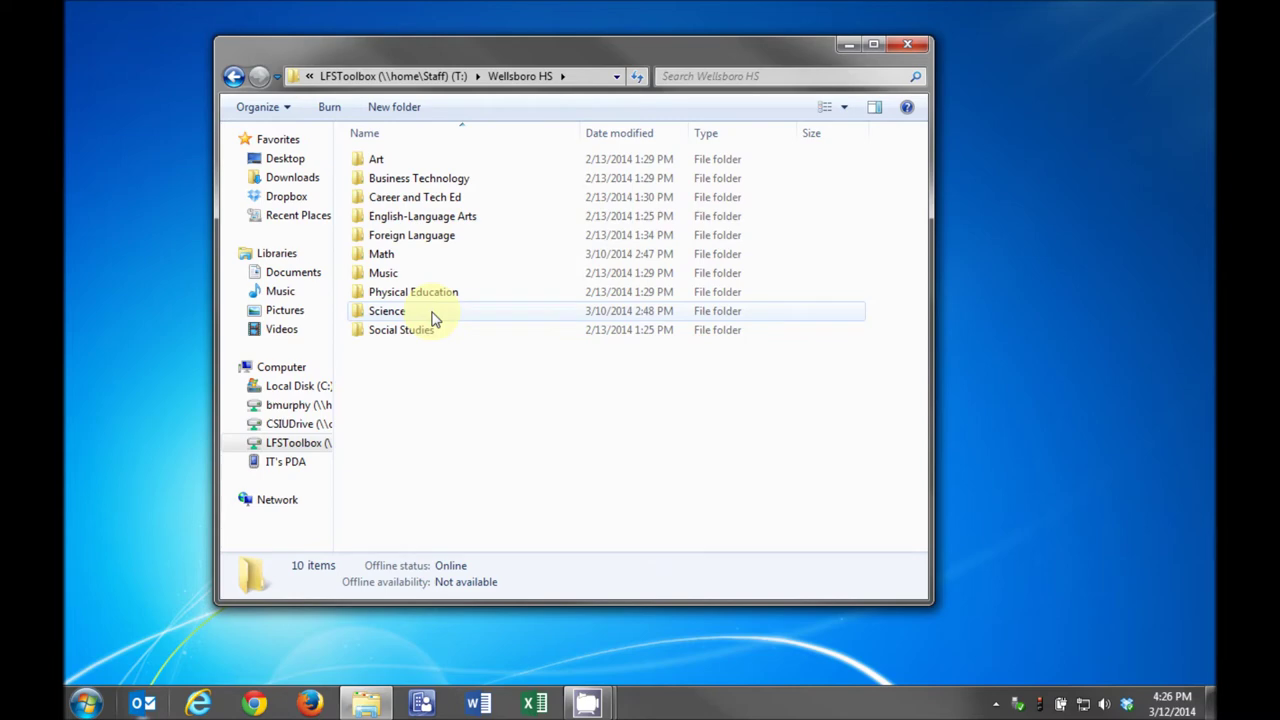
double_click(434, 318)
double_click(443, 163)
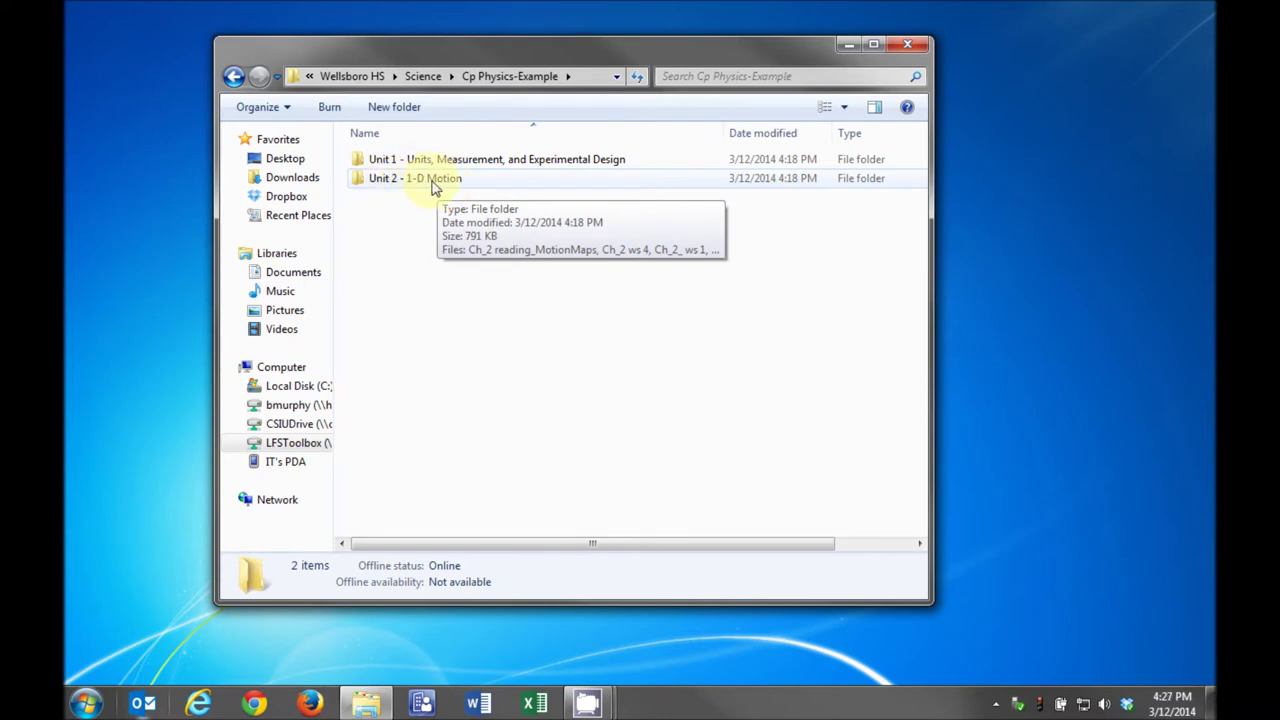
double_click(432, 182)
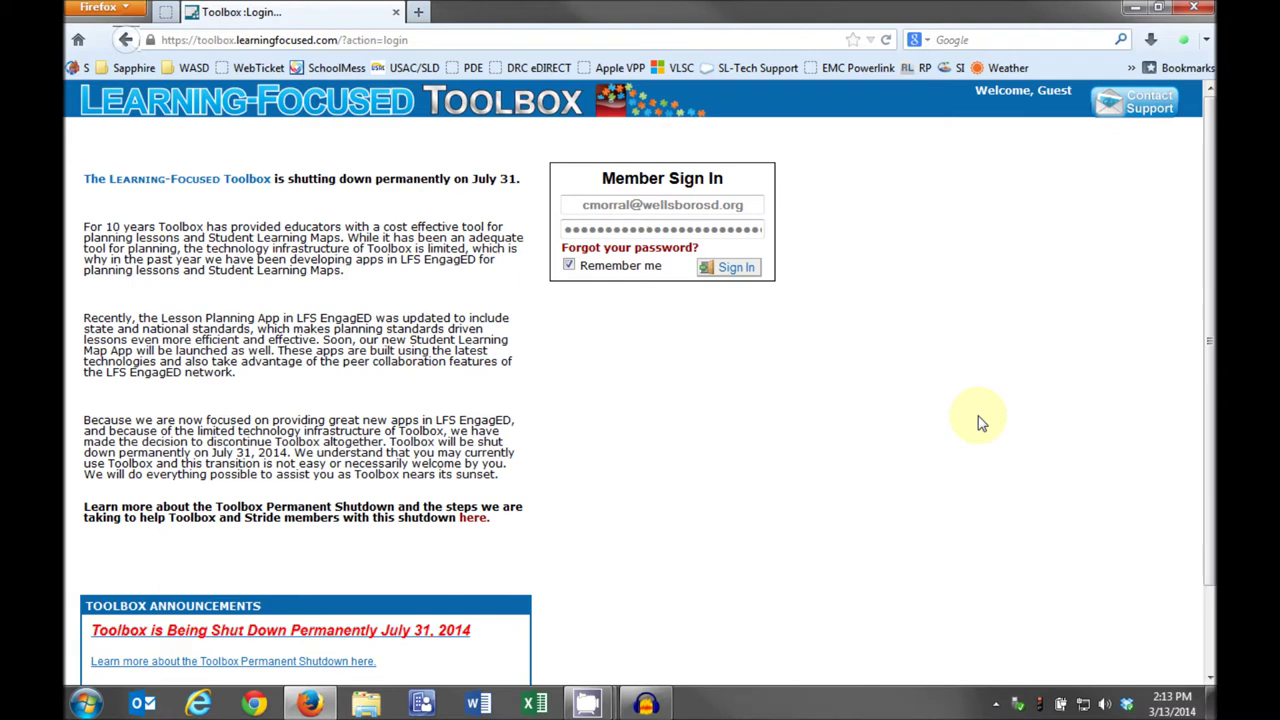
Sign in to the Learning-Focused Toolbox and go to Manage My Documents
click(735, 270)
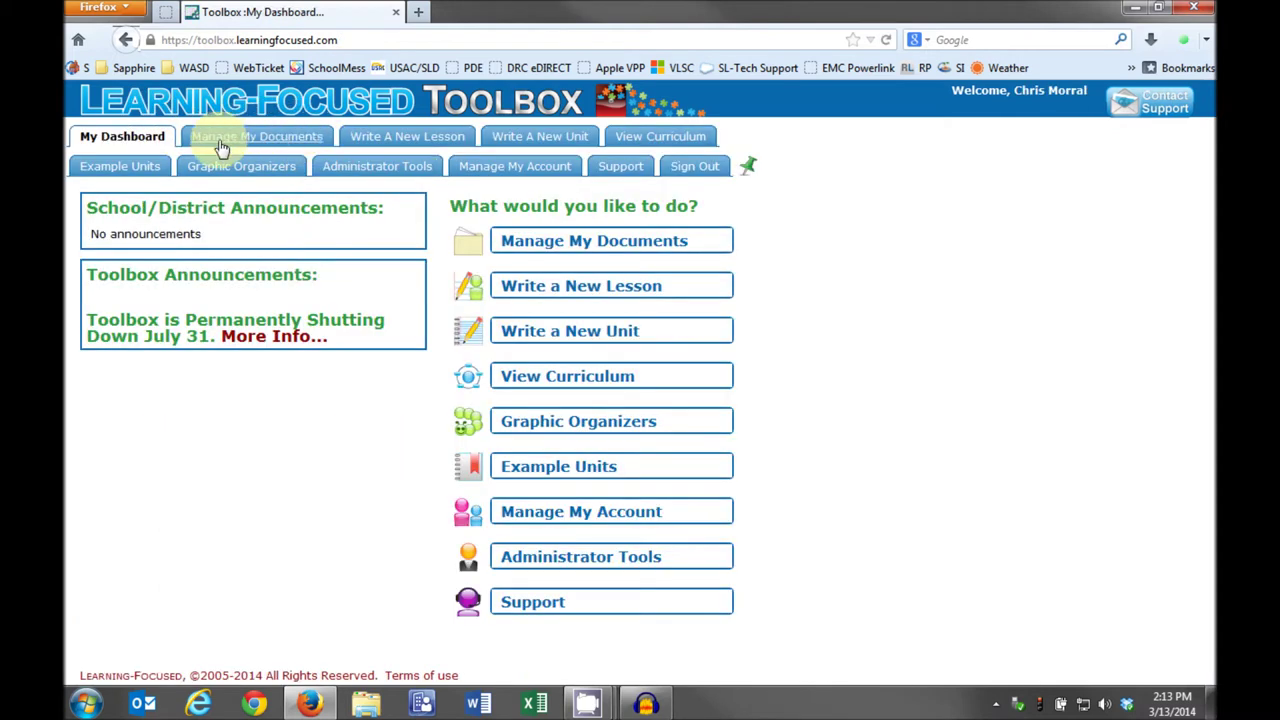
click(279, 146)
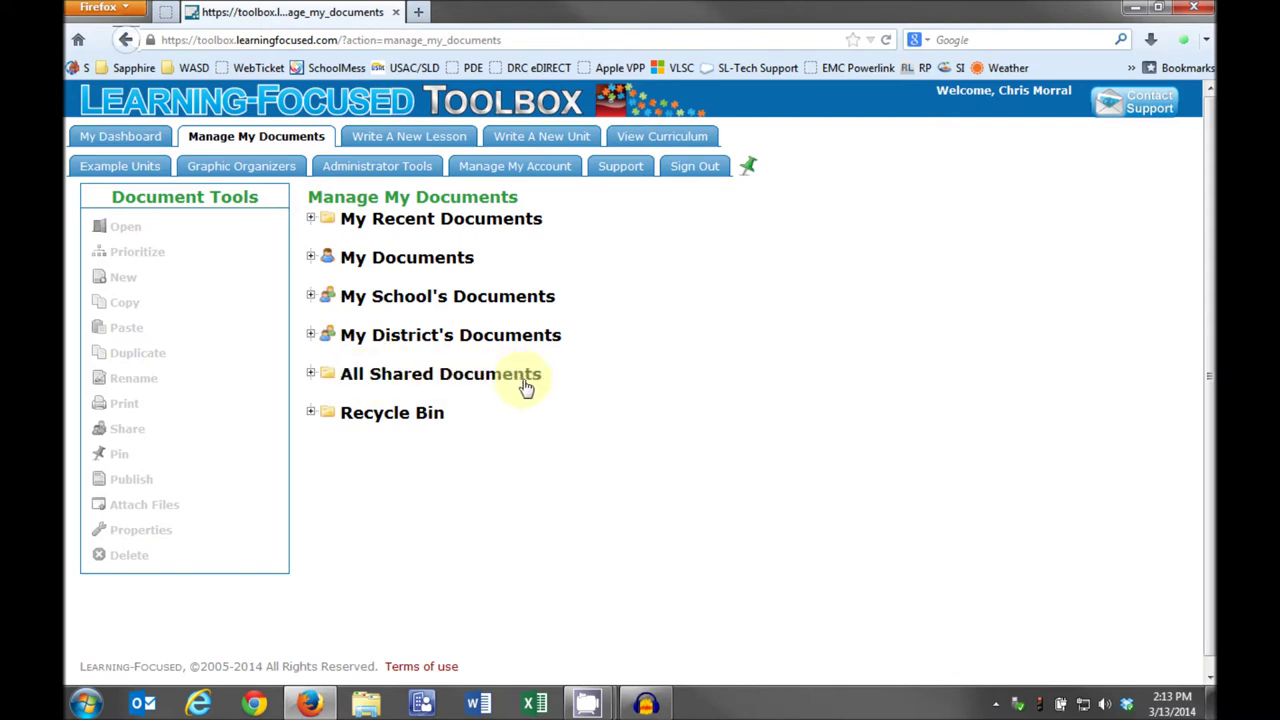
Expand All Shared Documents, the teacher's folder, HSScience, HSPhysics and CP Physics to show its 13 units
click(452, 378)
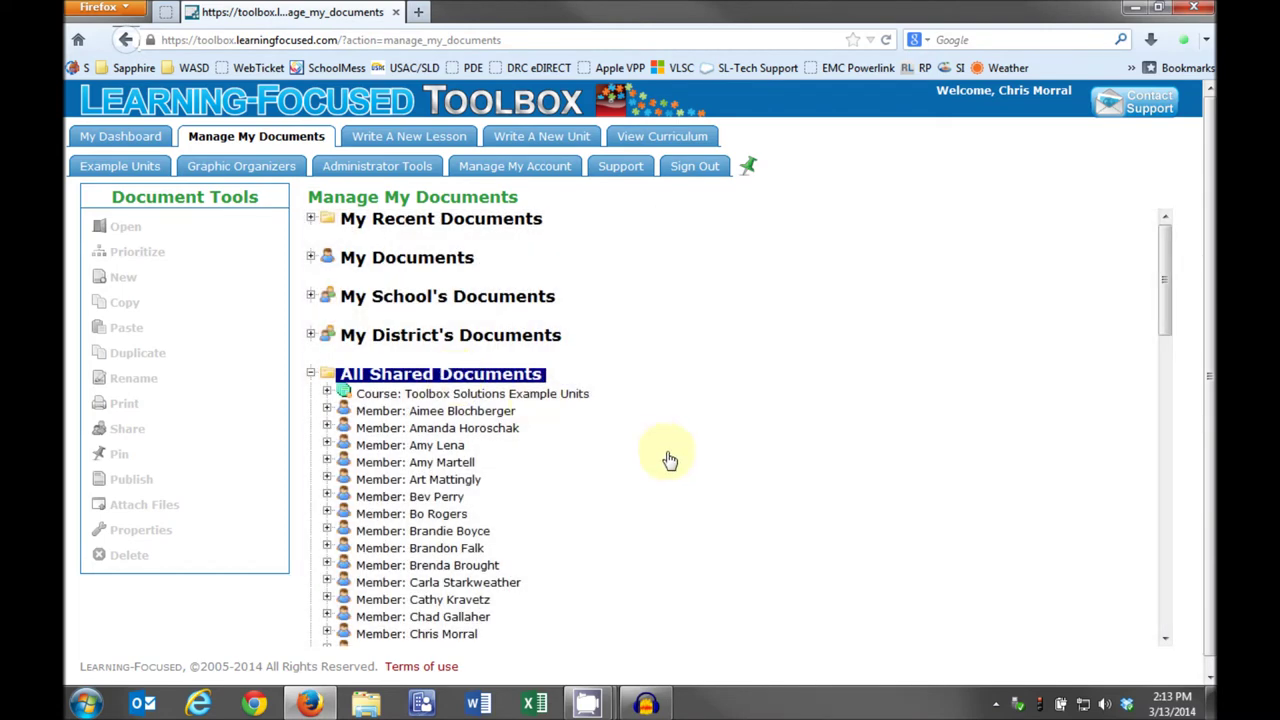
scroll(663, 457, down, 5)
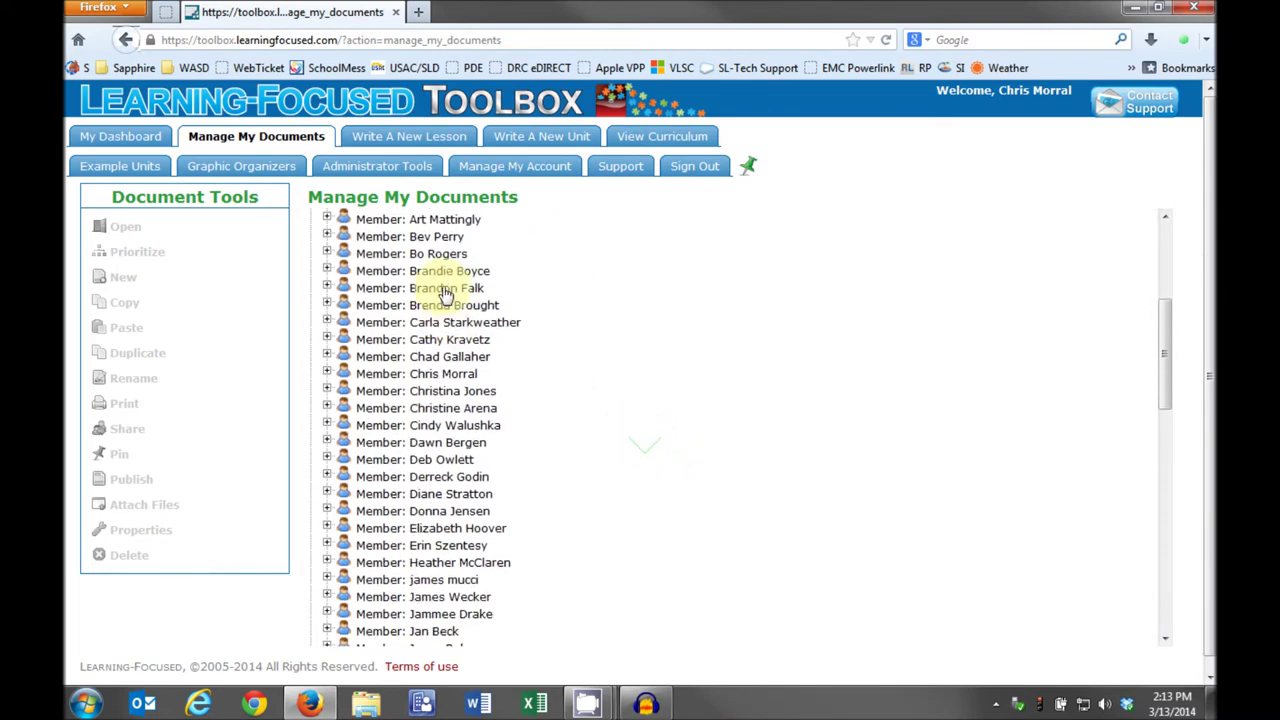
click(437, 289)
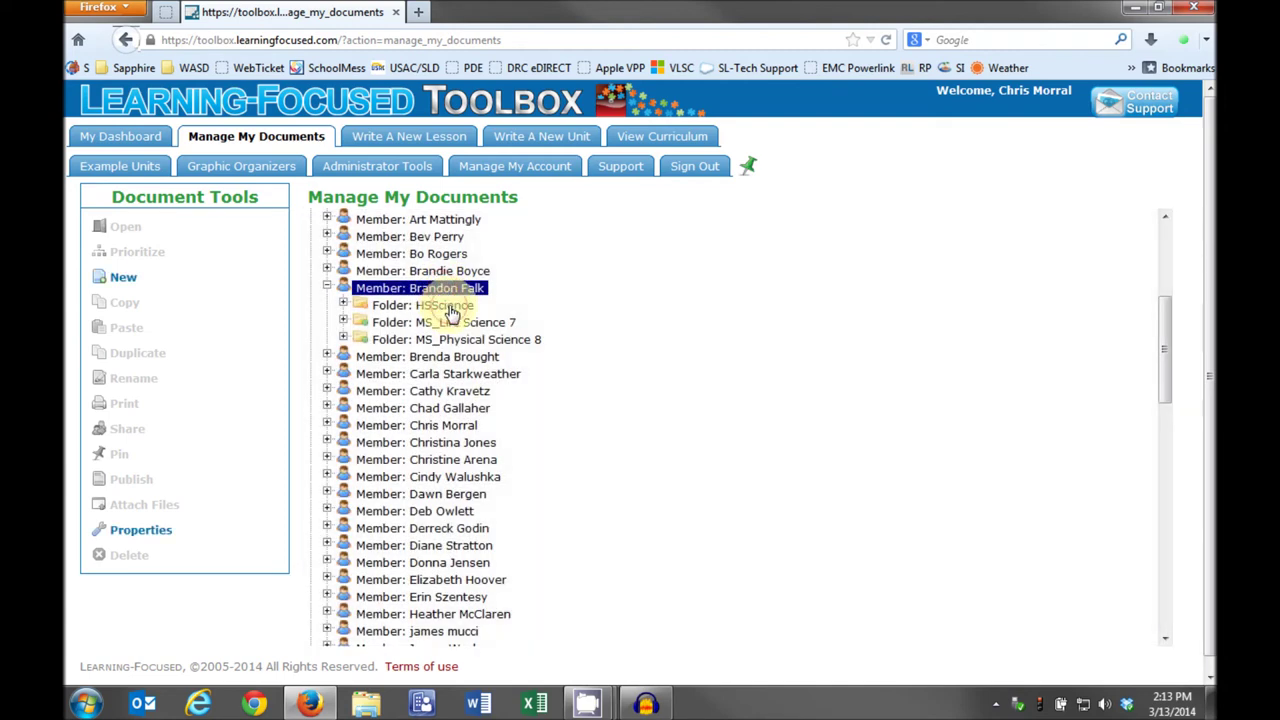
click(443, 305)
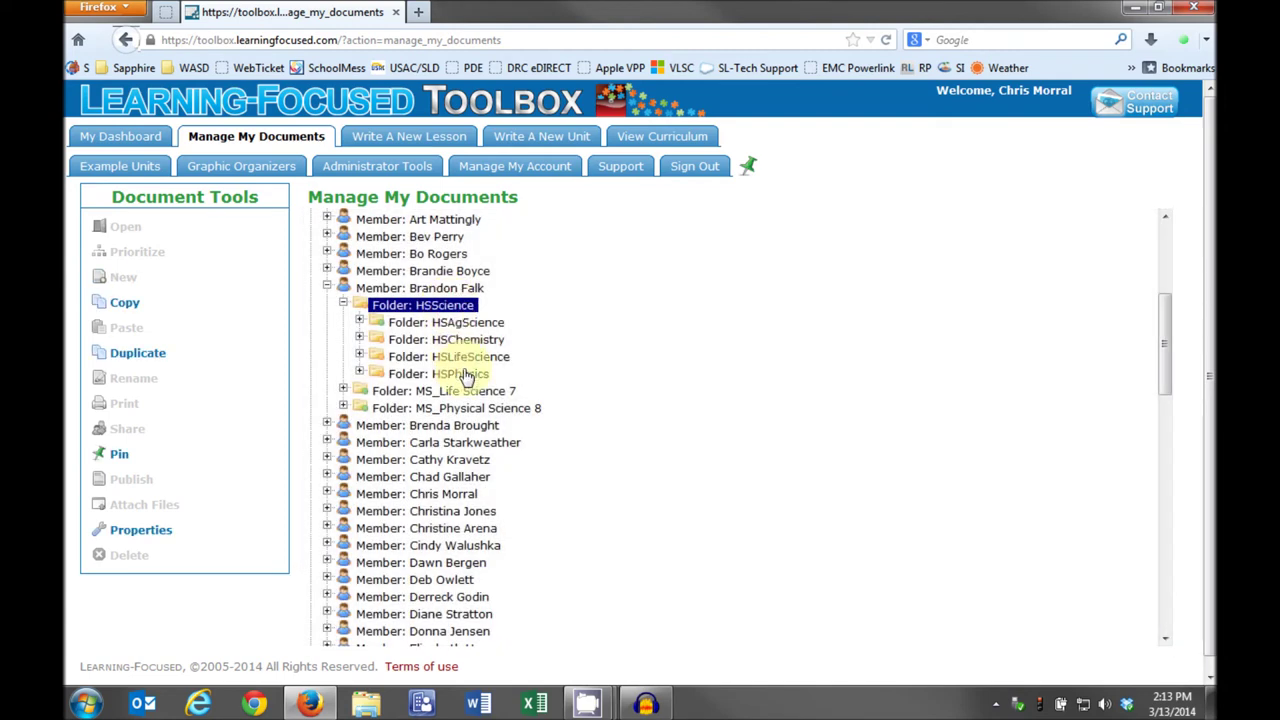
click(455, 373)
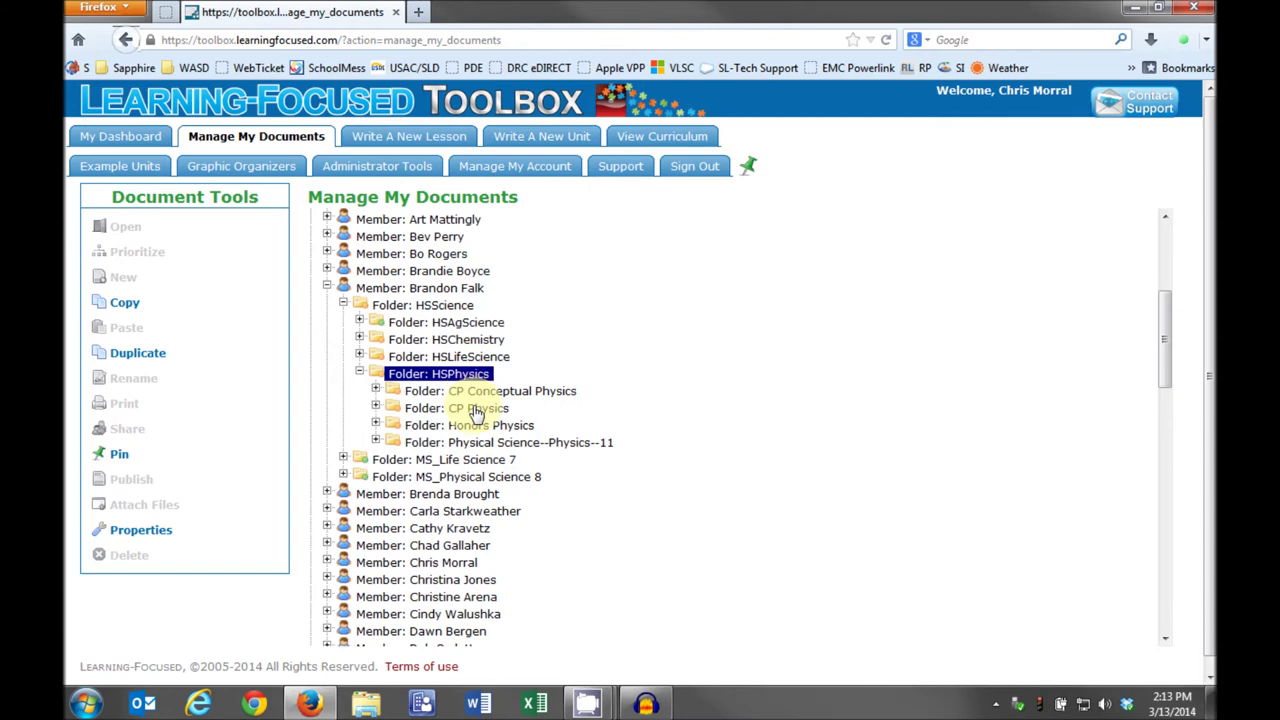
click(476, 409)
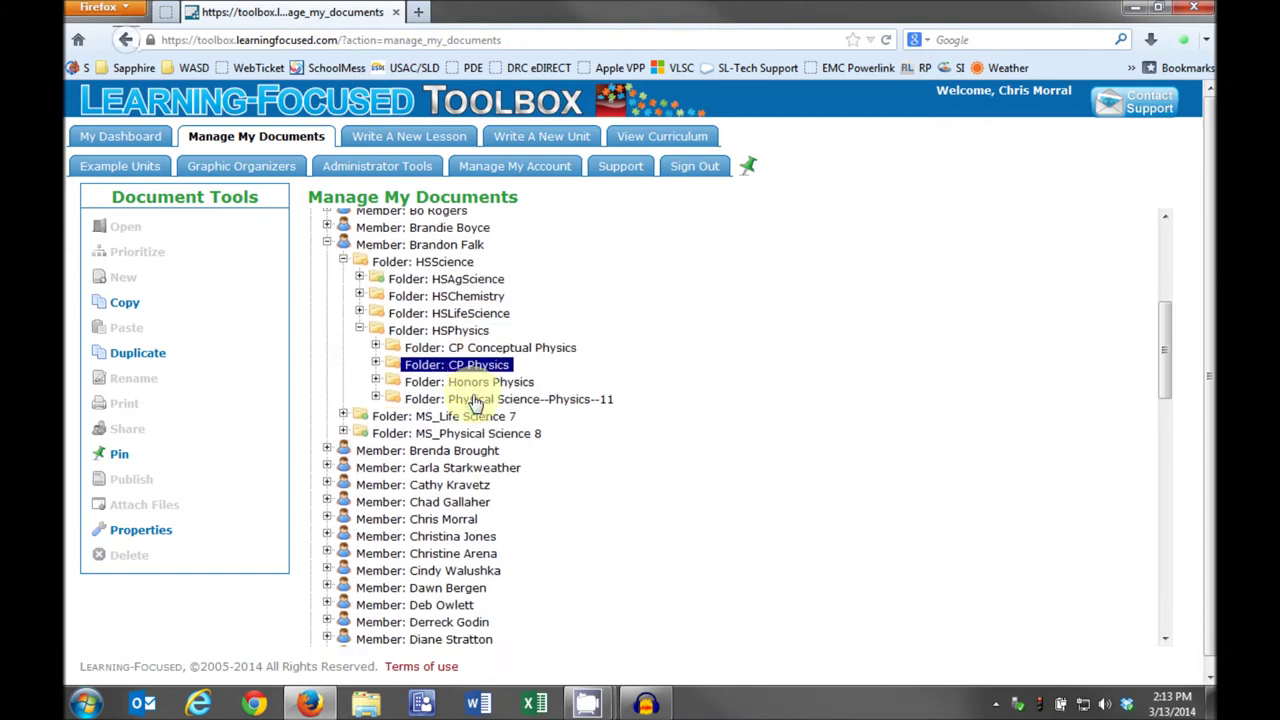
double_click(486, 366)
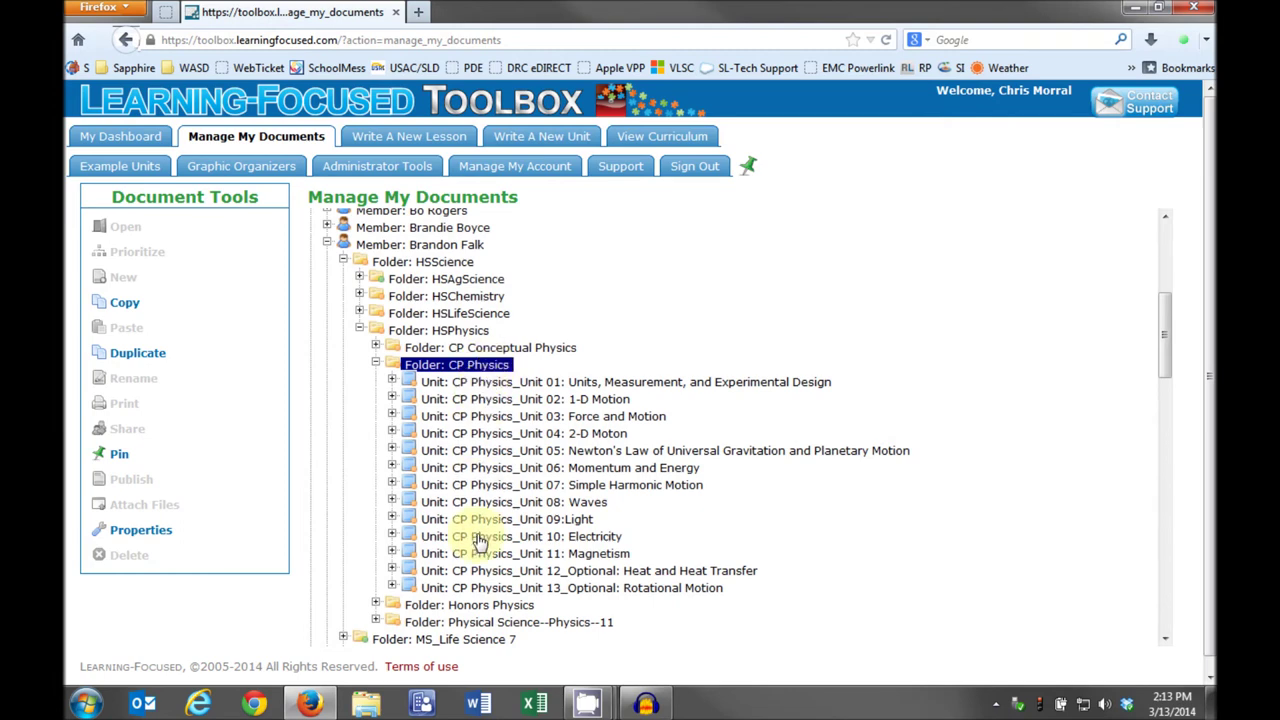
Print all of CP Physics_Unit 01 to PDF with Exclude Empty Decisions unchecked
click(586, 382)
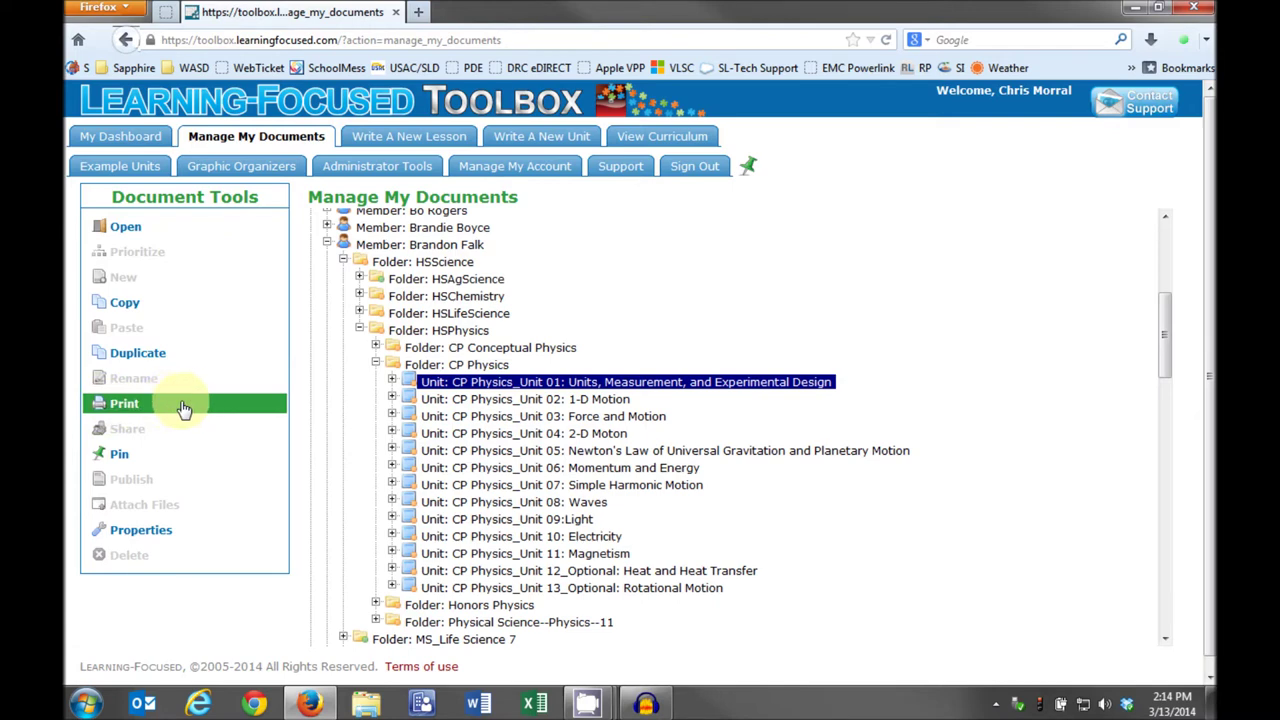
click(136, 410)
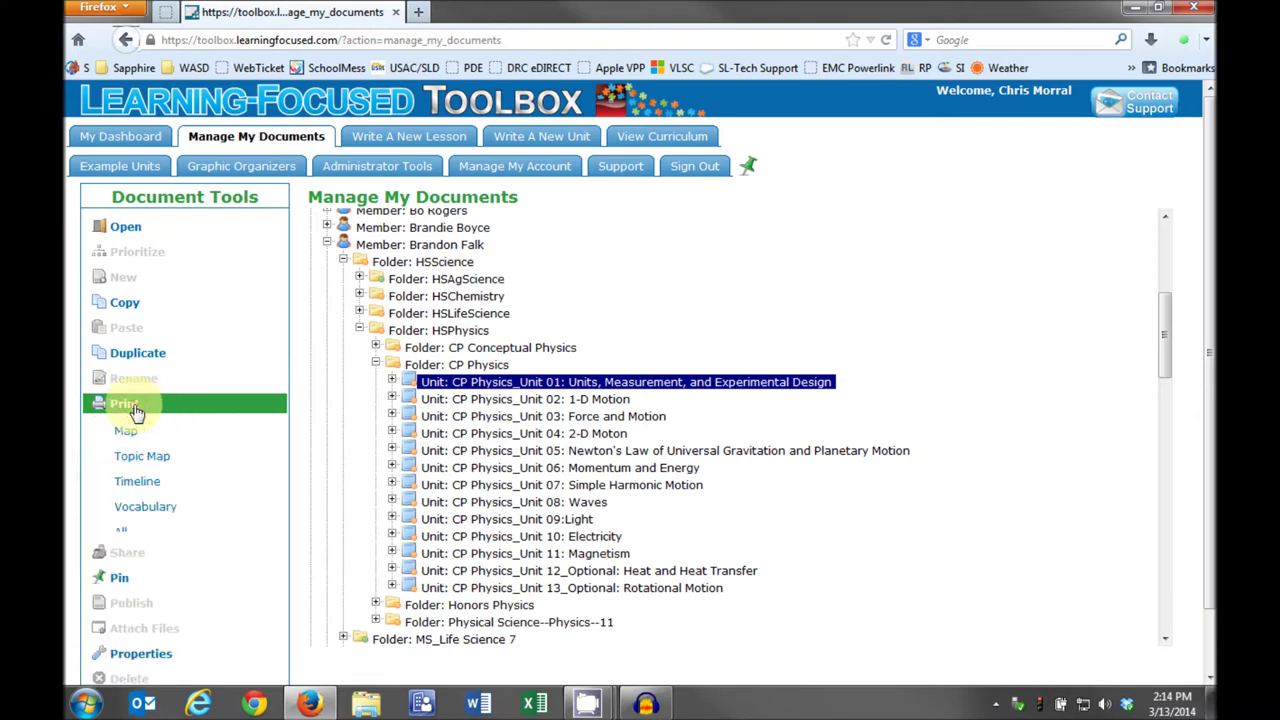
click(122, 532)
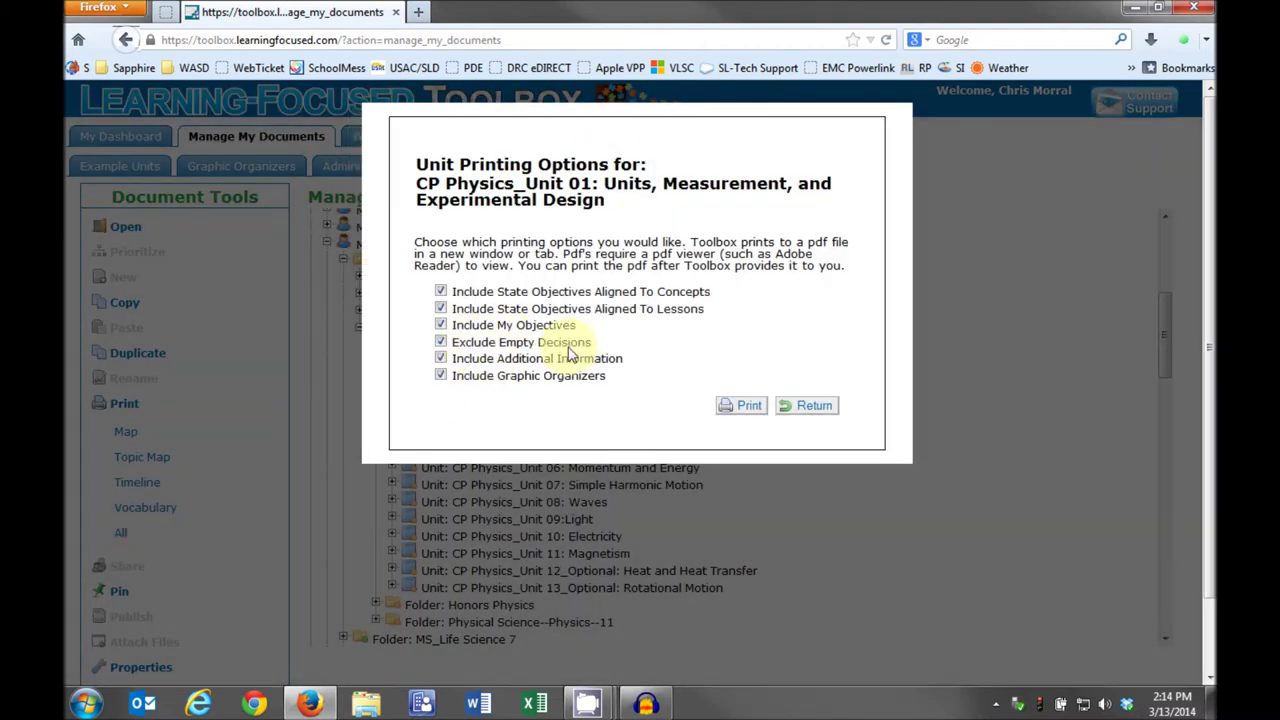
click(440, 342)
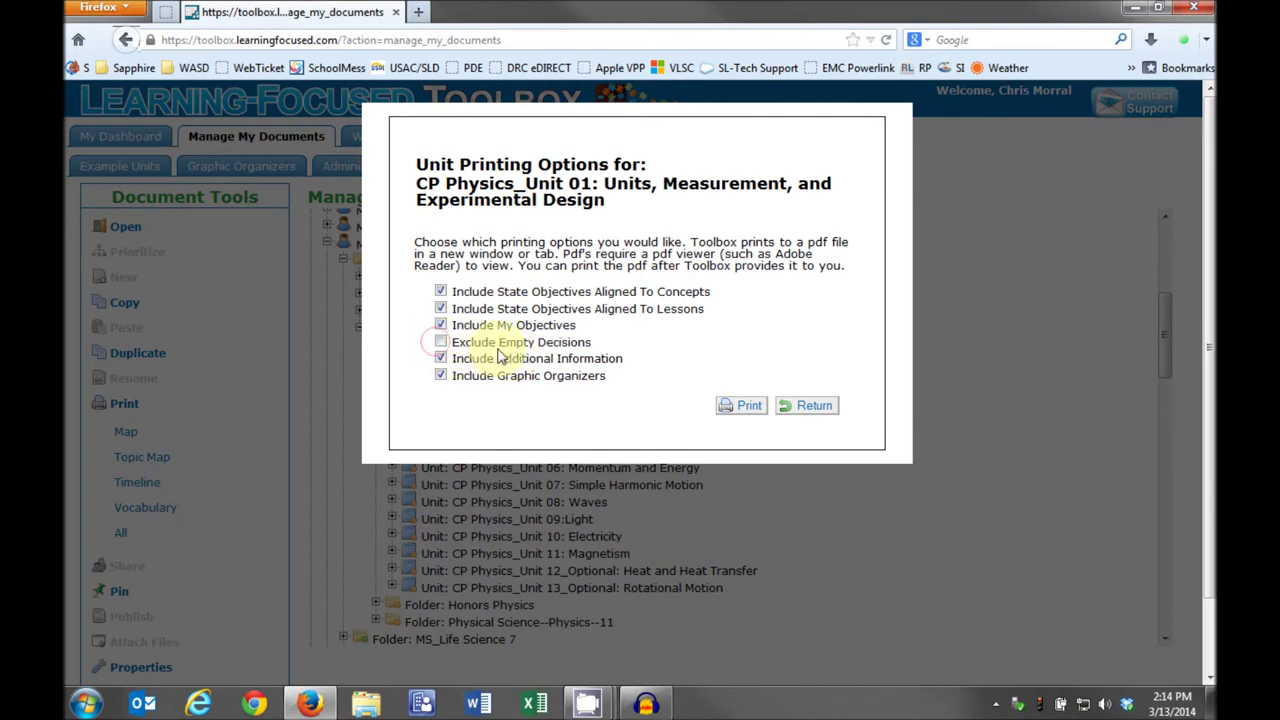
click(750, 406)
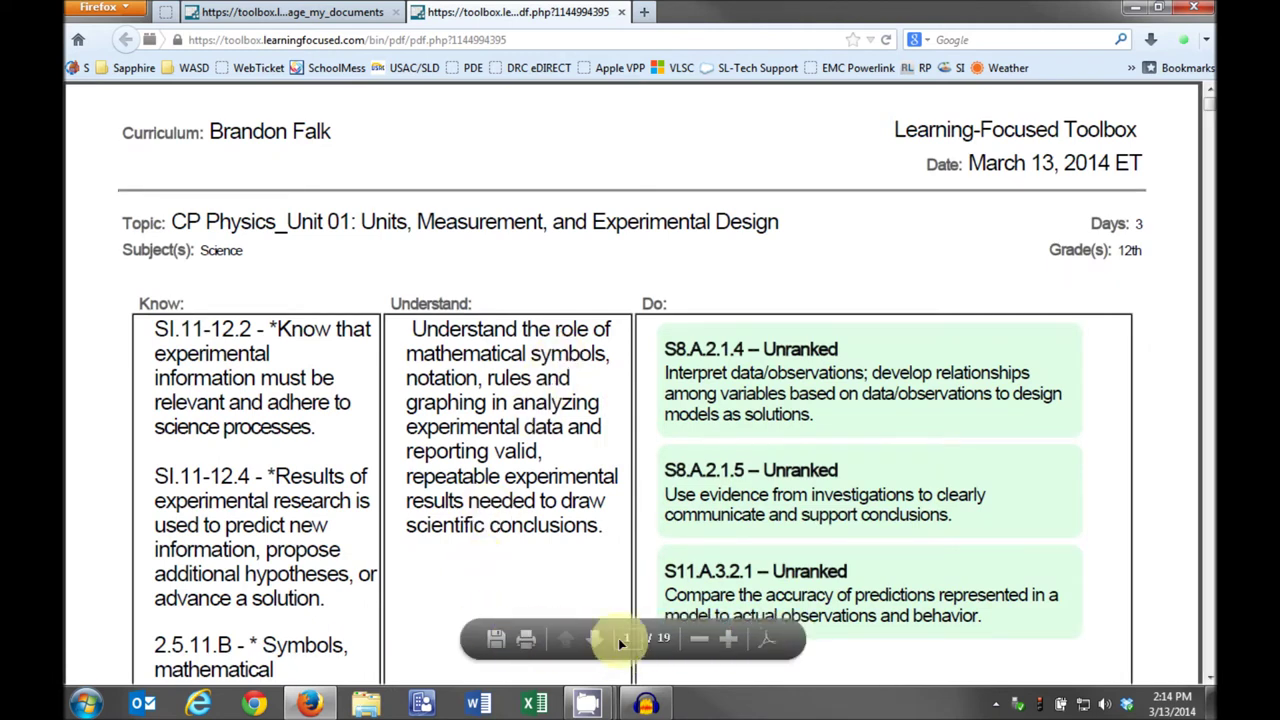
Save the Unit 01 PDF to Downloads as 'Unit 1 - Units, Measurement, and Experimental Design' and close its tab
click(492, 639)
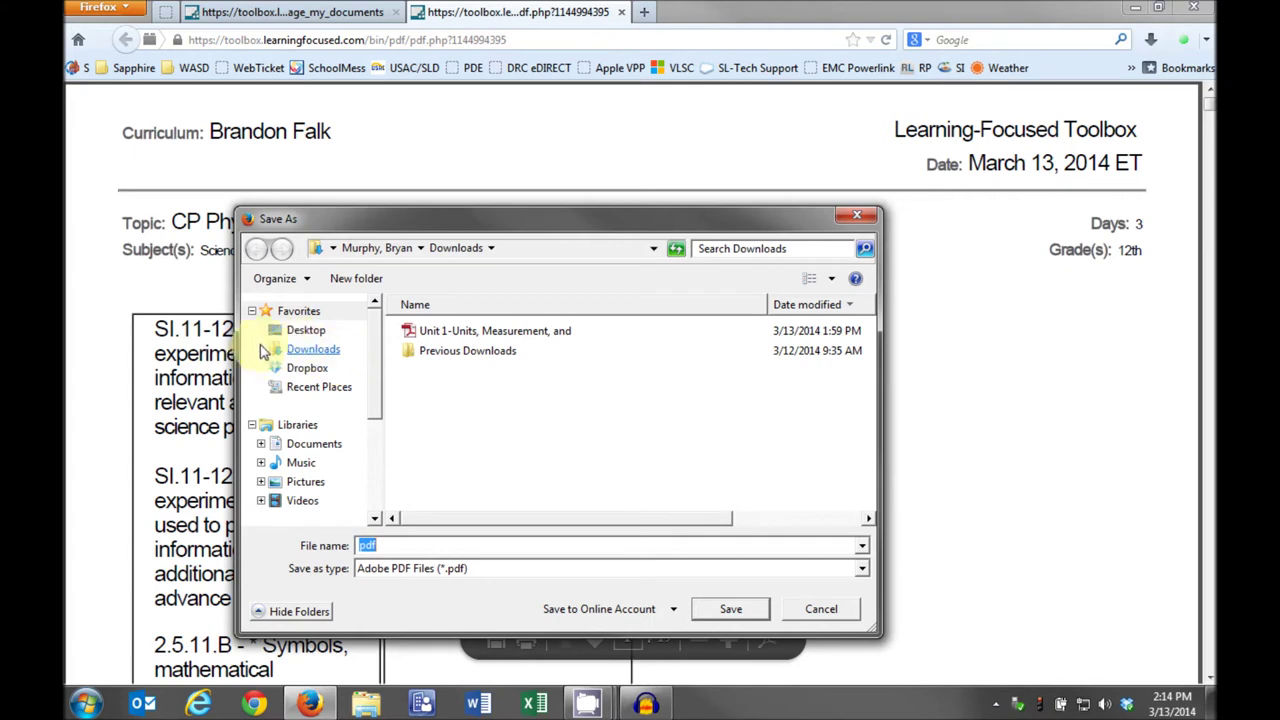
click(309, 357)
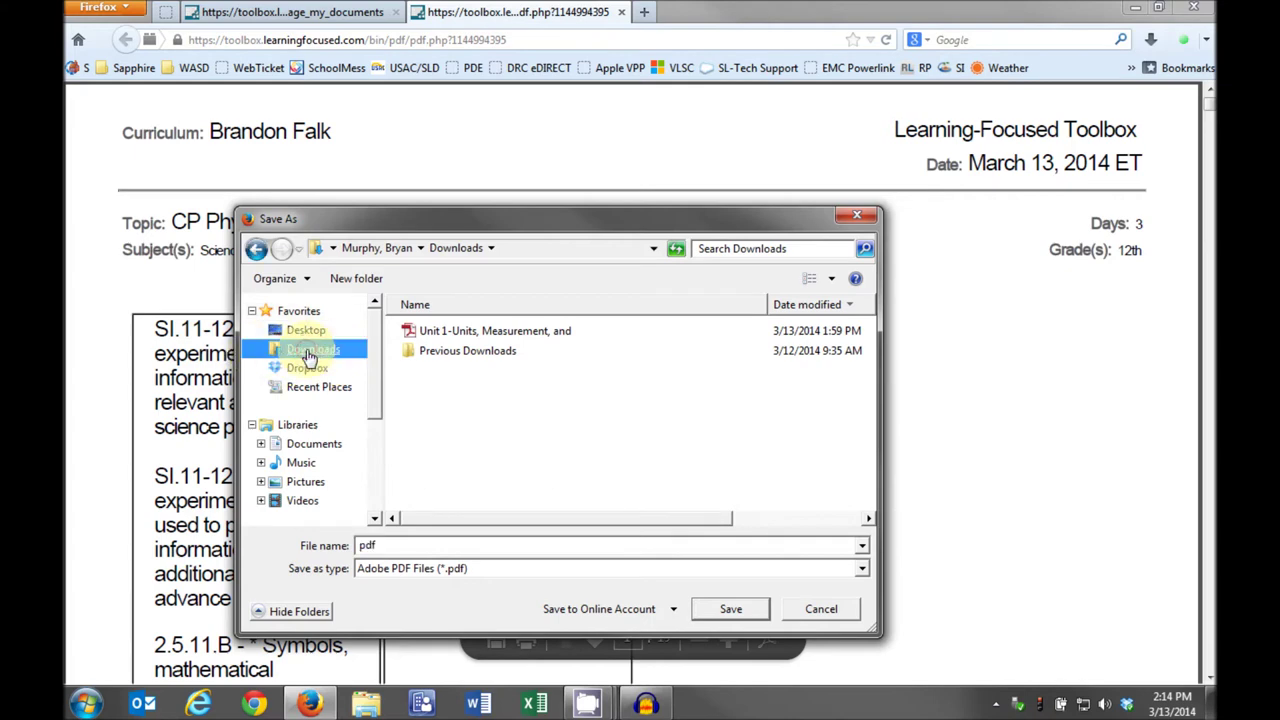
drag(309, 357, 345, 362)
click(422, 545)
text(U)
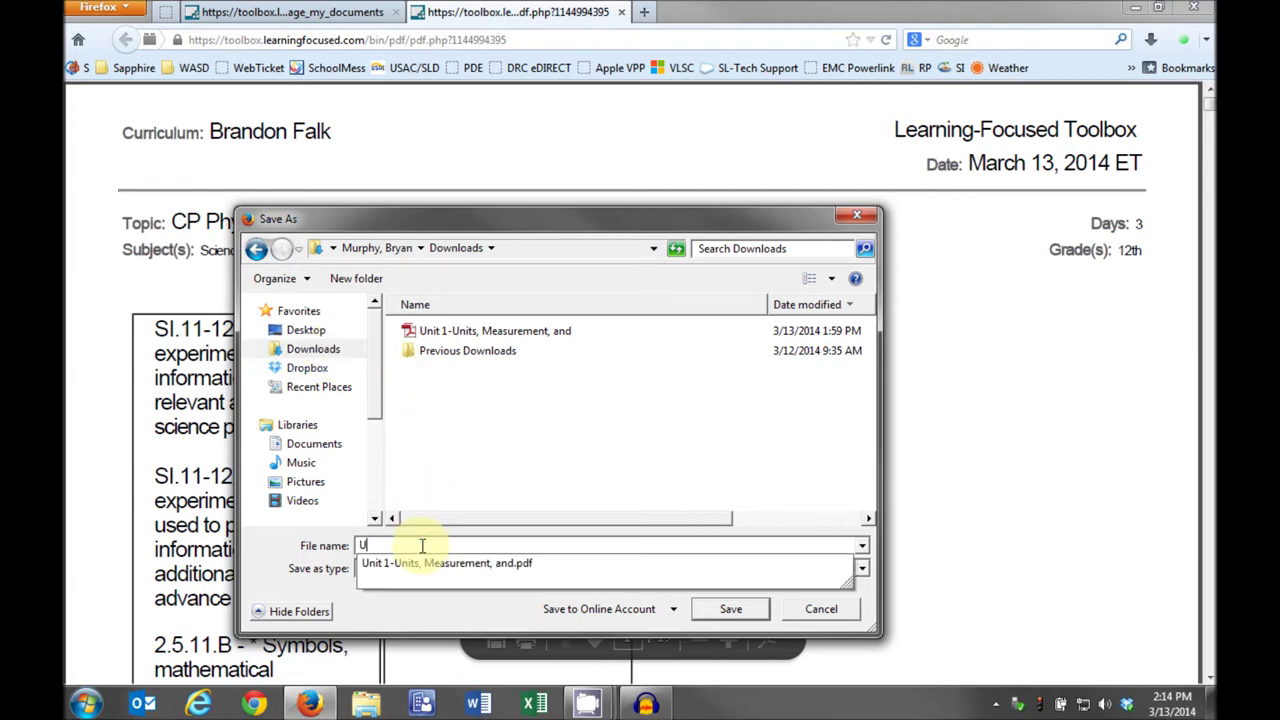
text(nit 1 0)
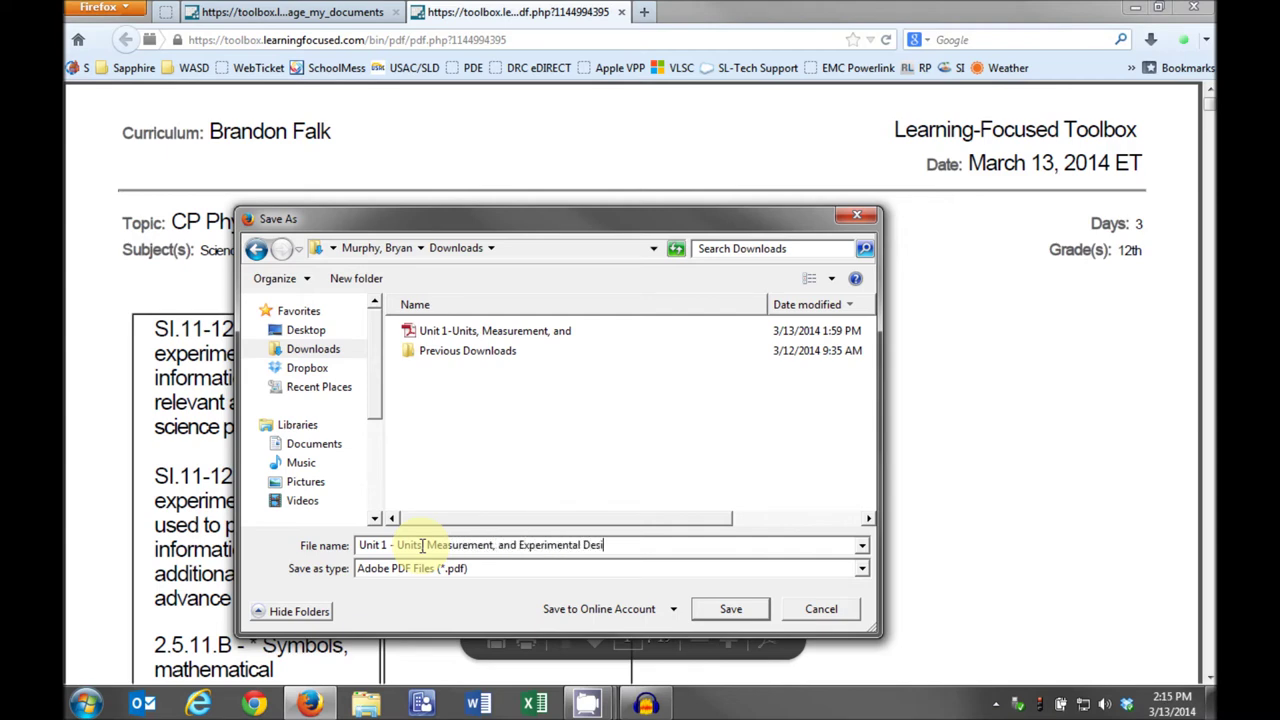
text(gn)
key(Return)
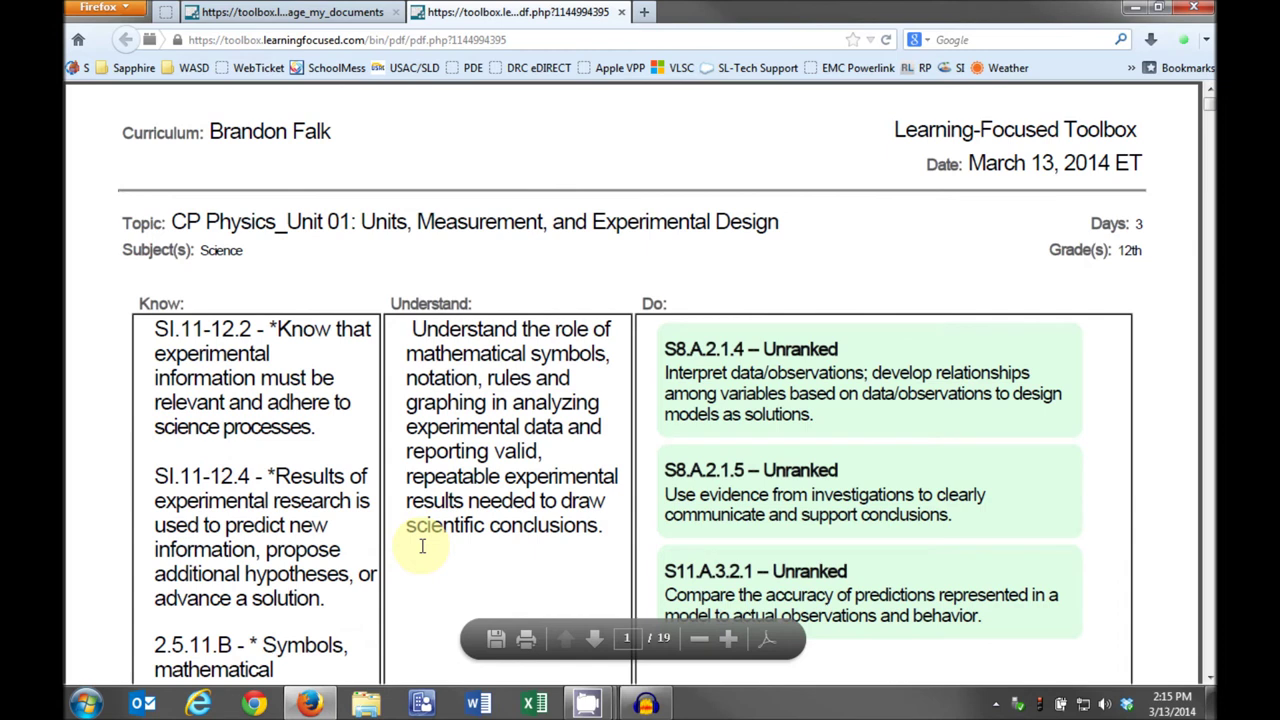
click(622, 13)
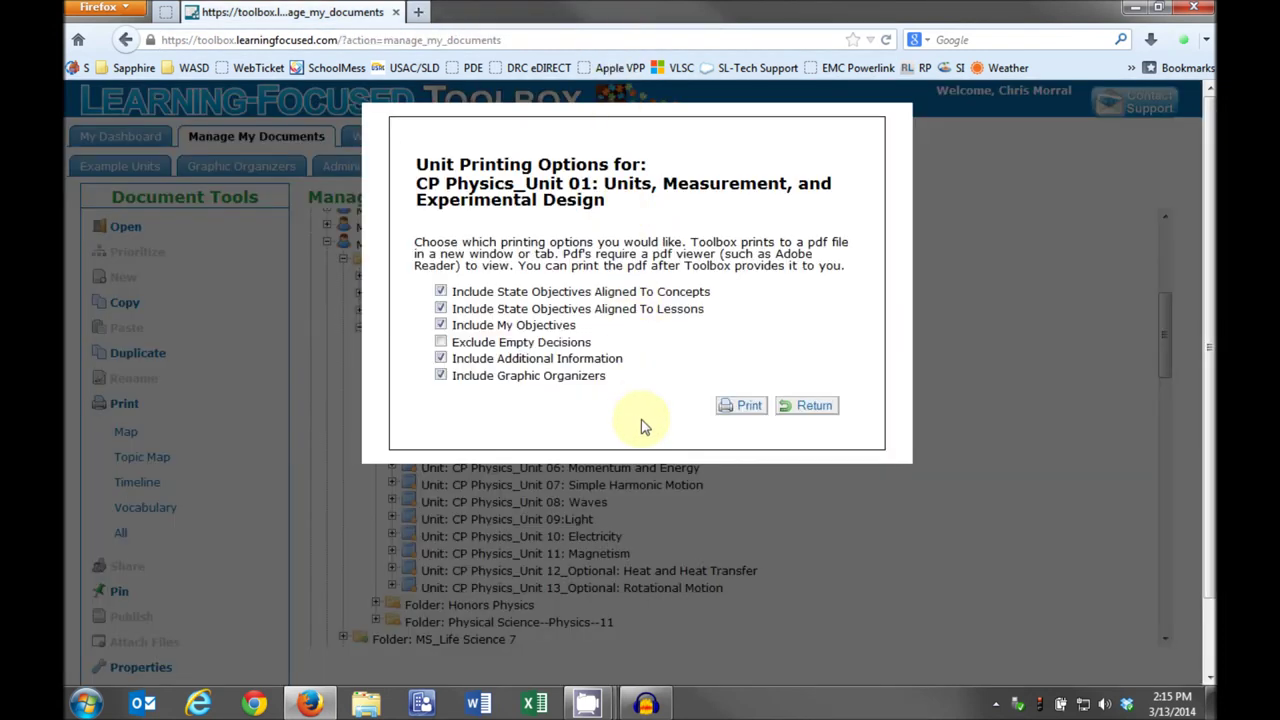
Dismiss the printing options, expand CP Physics_Unit 02, and reveal documents under its first two questions
click(815, 408)
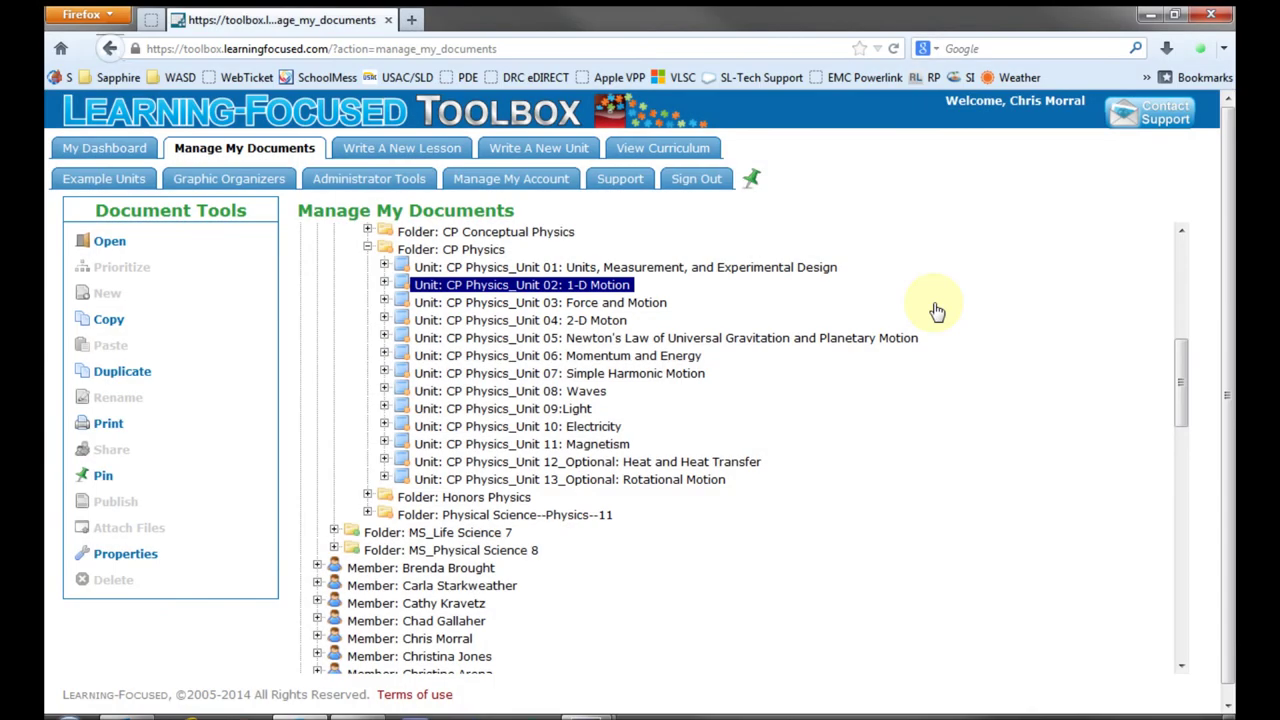
double_click(565, 290)
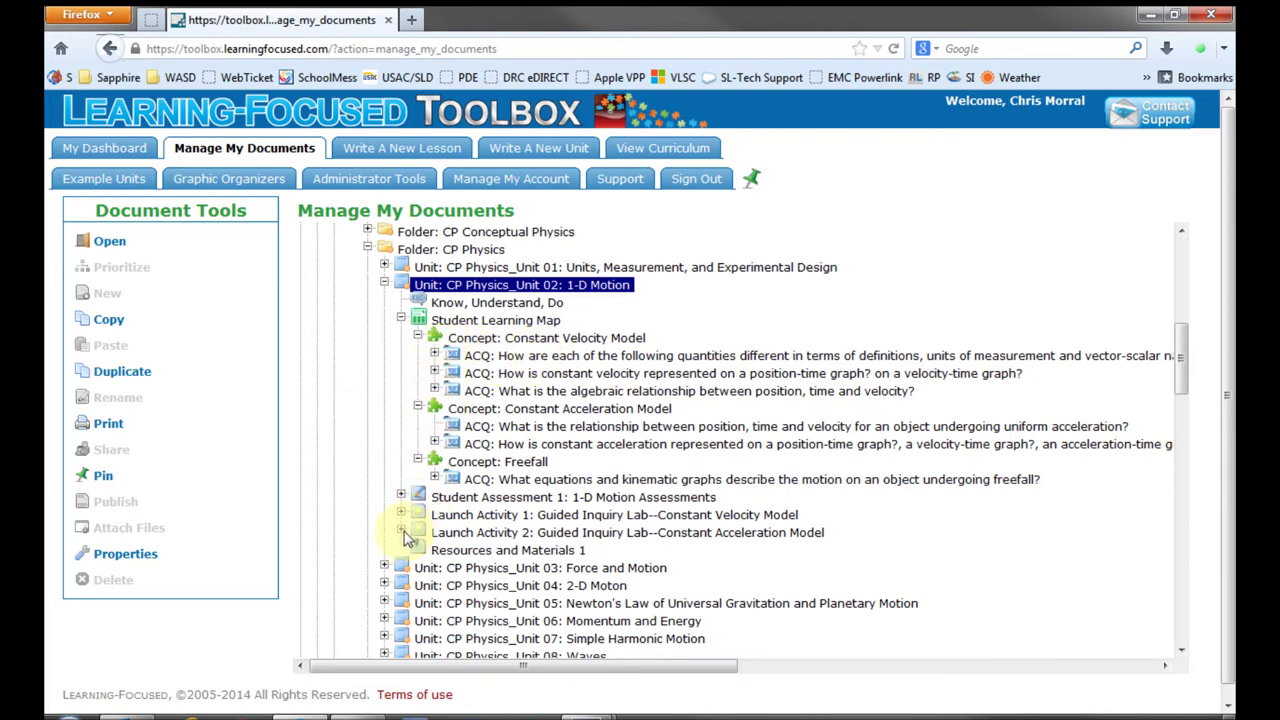
click(549, 358)
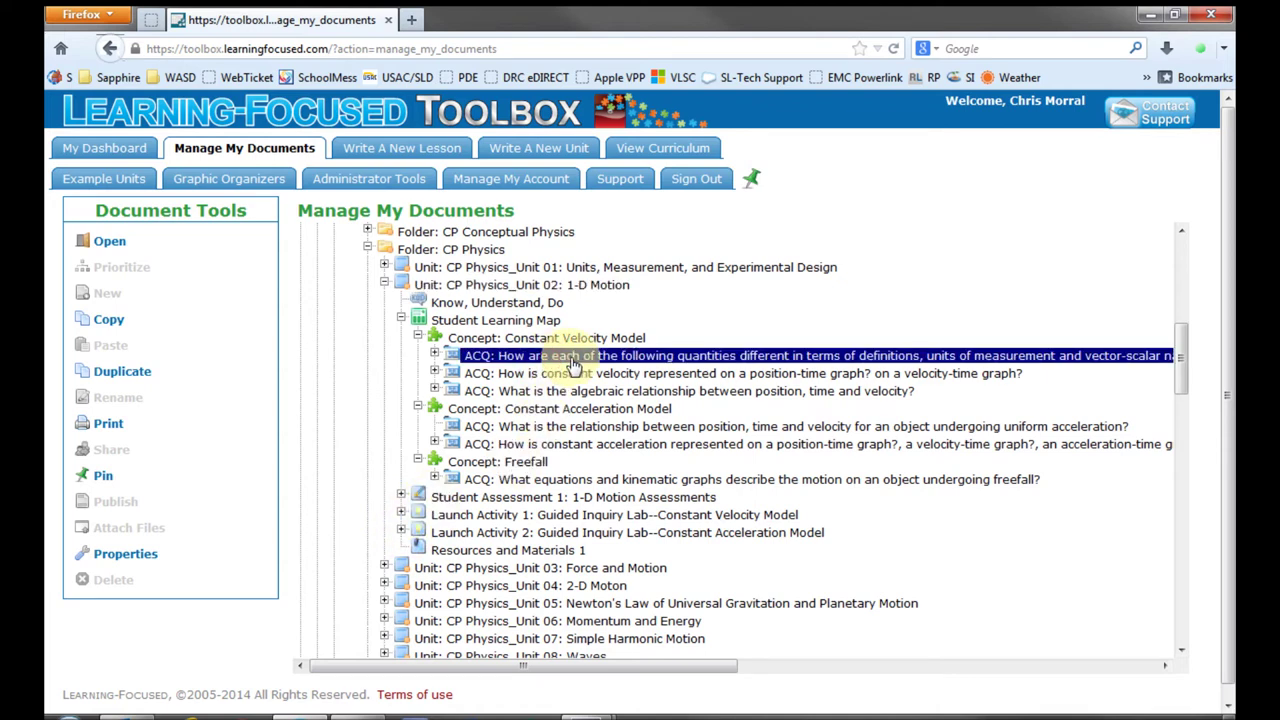
double_click(570, 360)
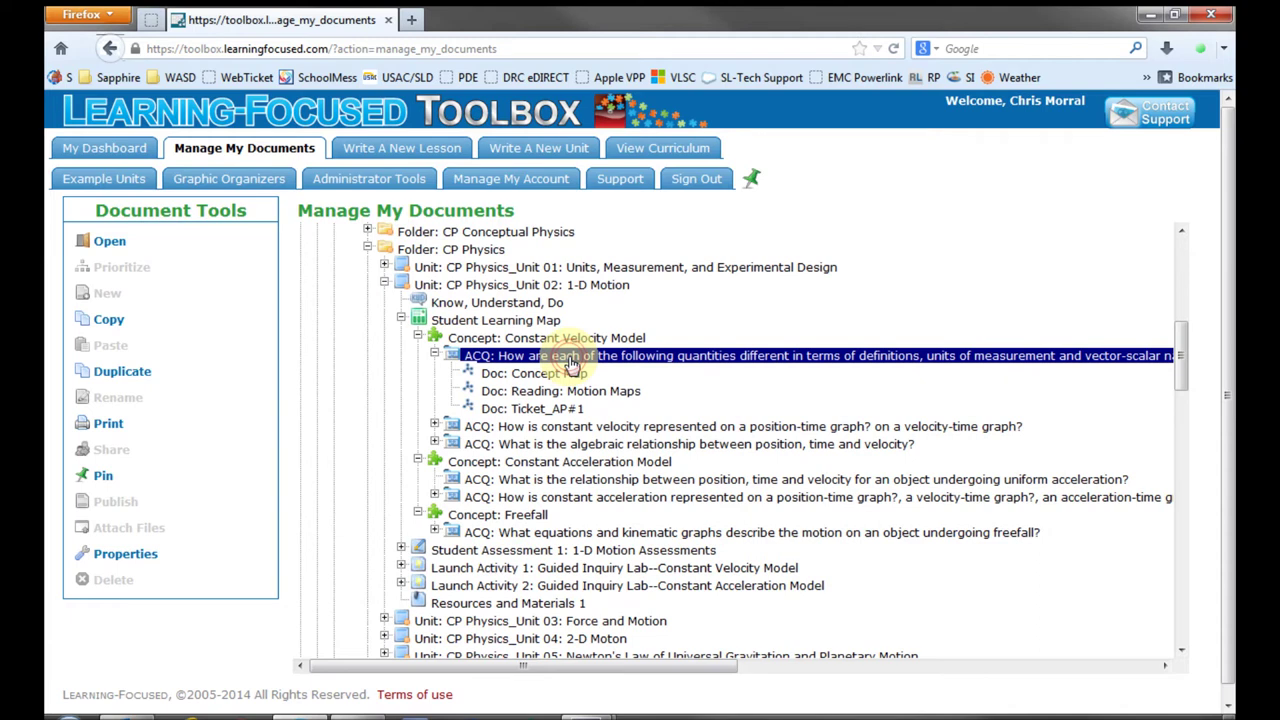
click(435, 426)
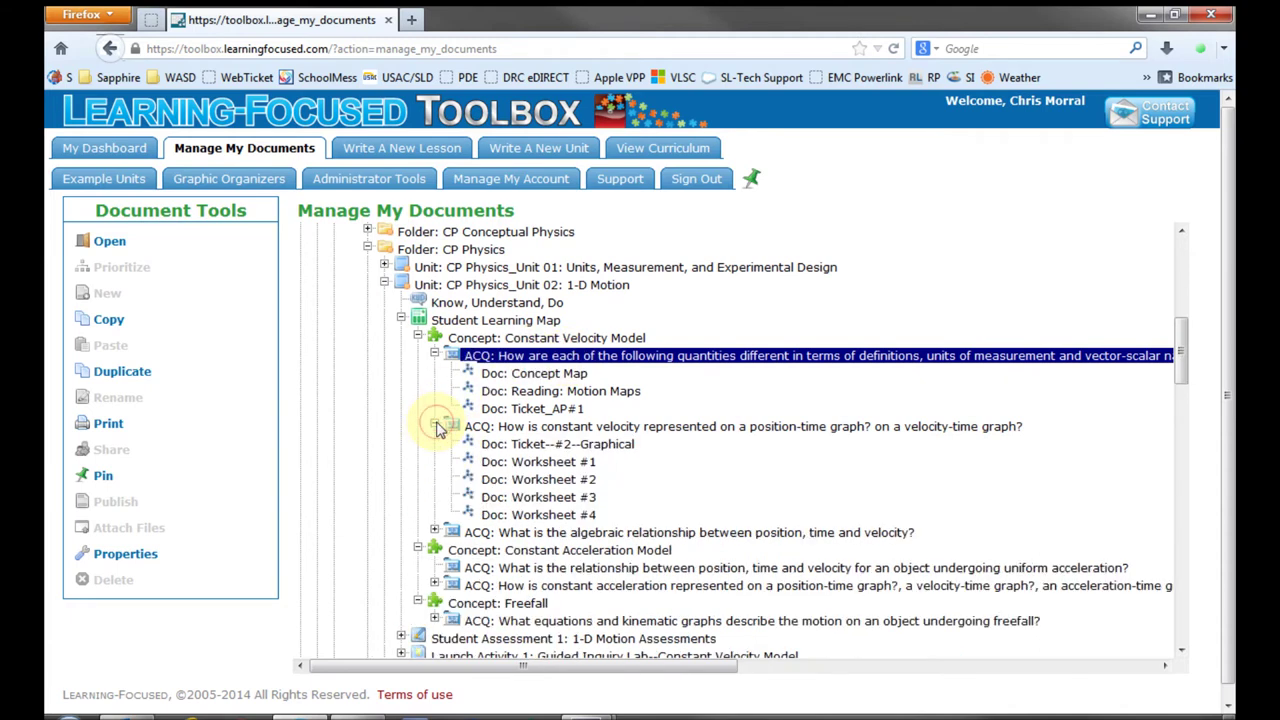
Save the Concept Map attachment as template_ConceptMap - Word.doc, then select Unit 01's Scientific Inquiry document
click(435, 426)
click(556, 374)
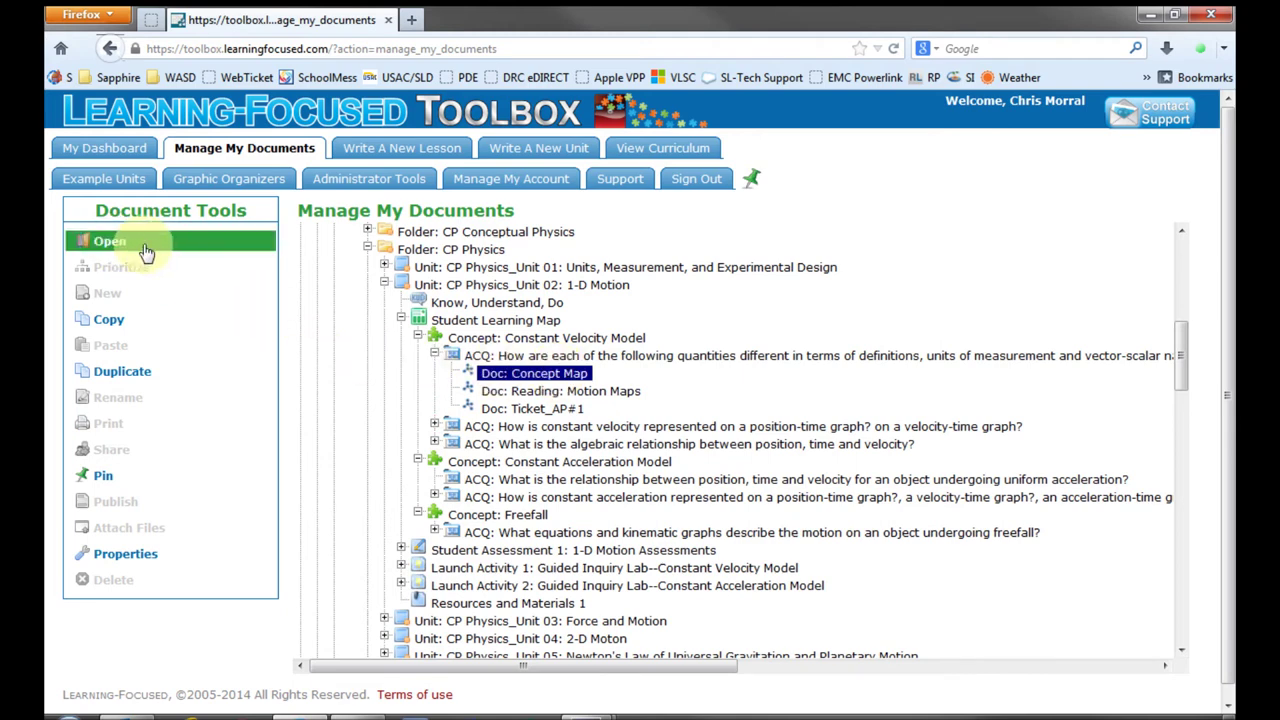
click(128, 247)
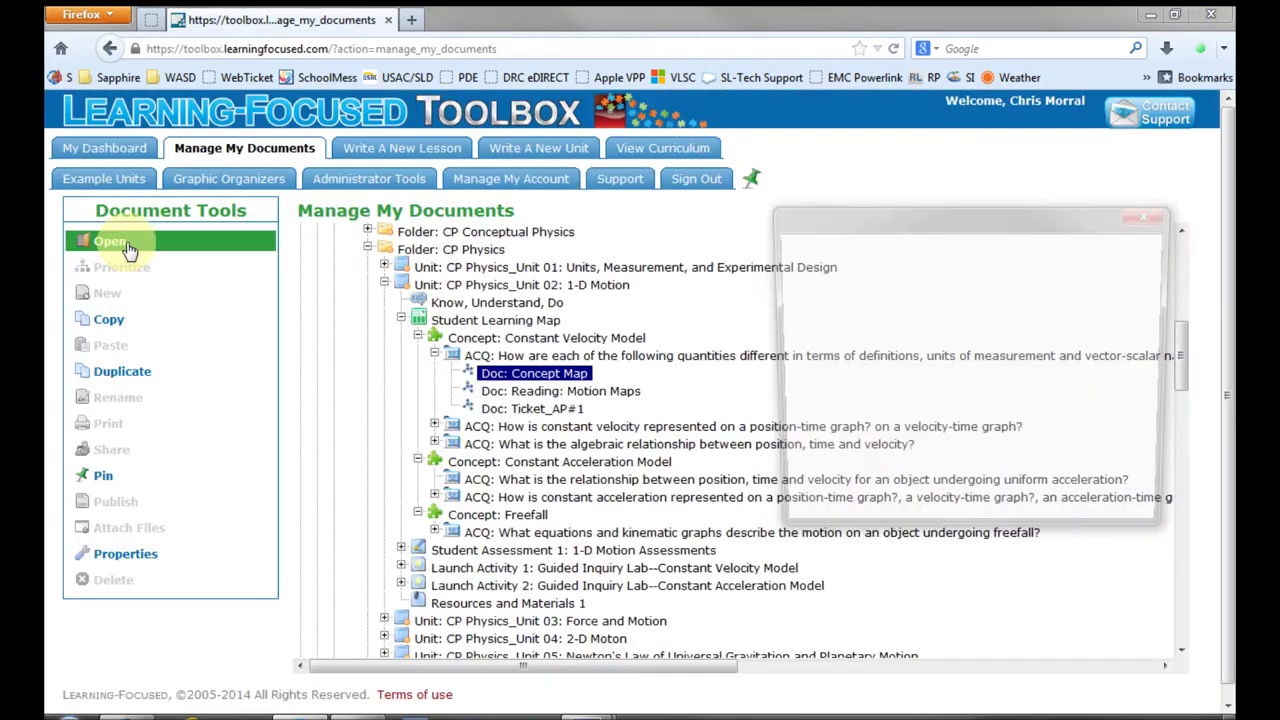
click(806, 400)
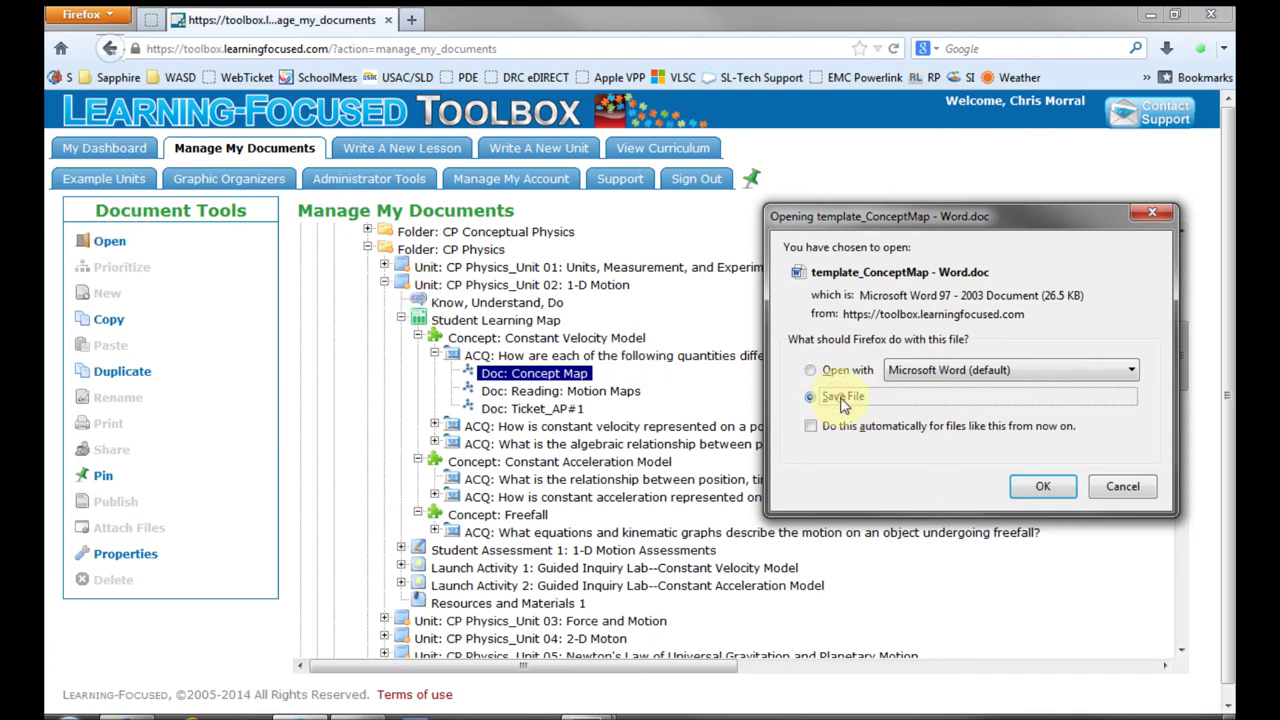
click(1043, 487)
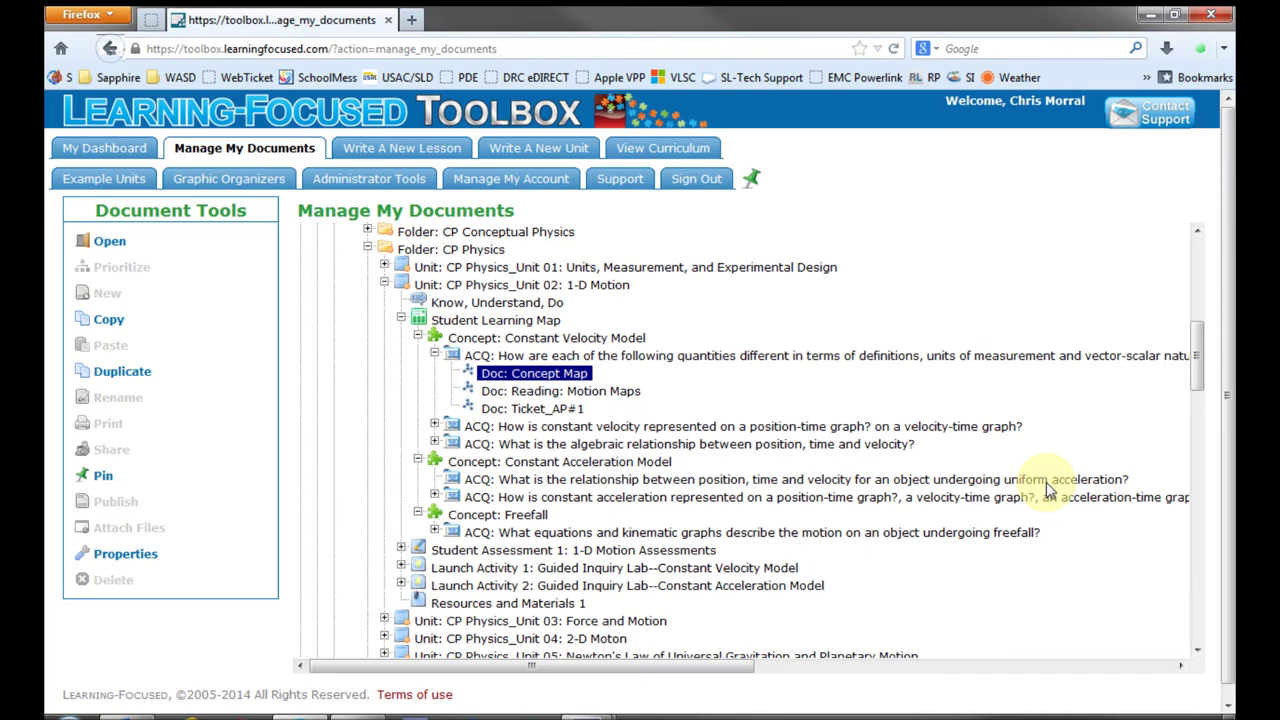
double_click(478, 268)
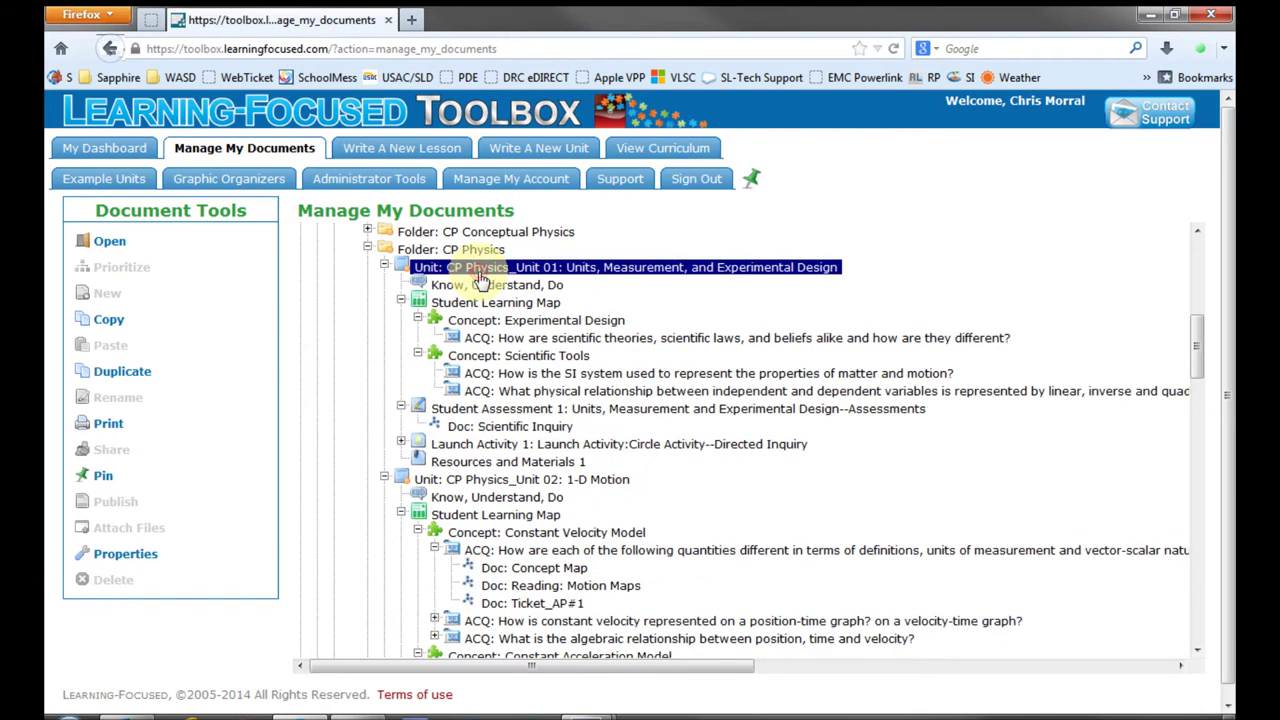
click(468, 428)
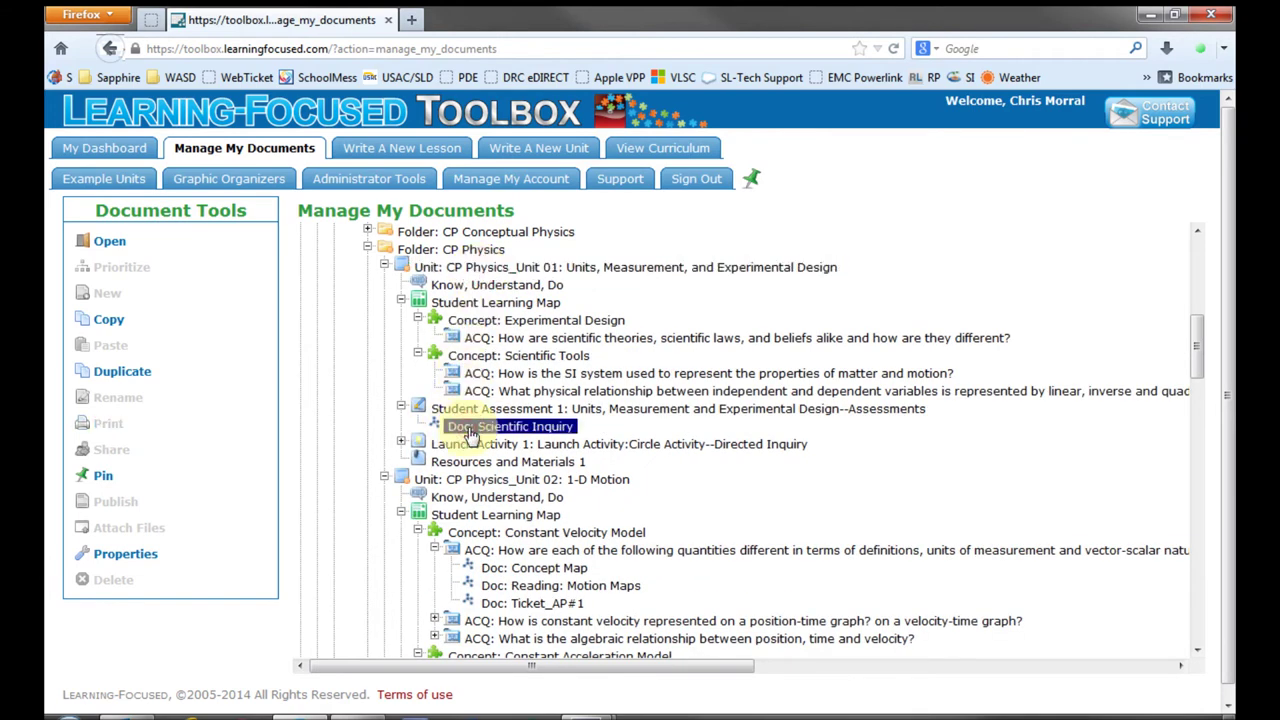
Save the Scientific Inquiry practice test PDF to Downloads as ScienctificInquiryTest
click(101, 243)
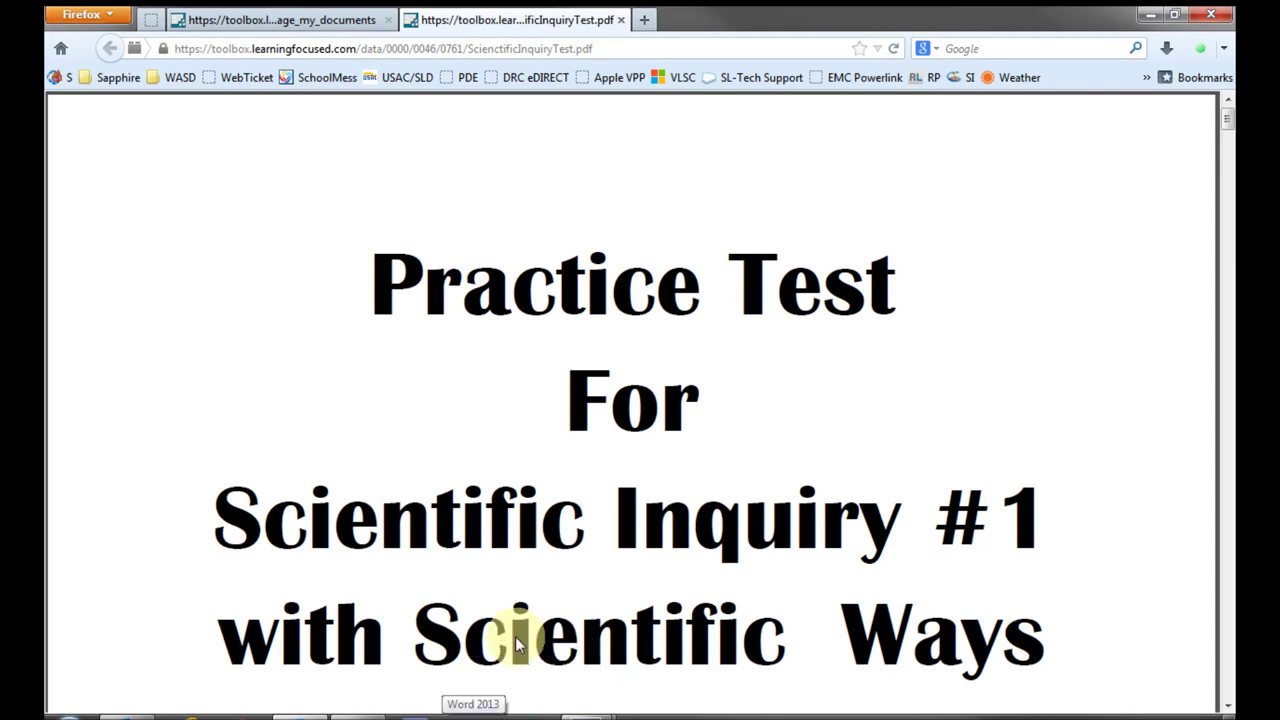
mouse_move(491, 663)
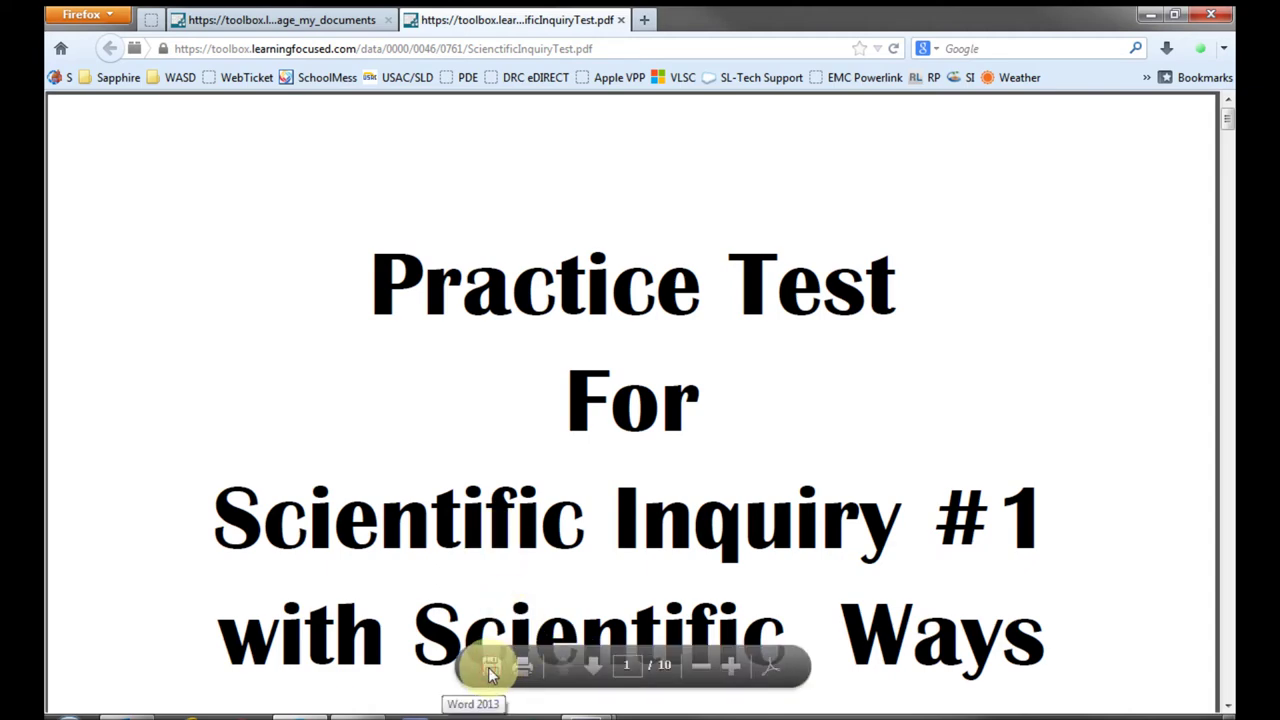
click(489, 666)
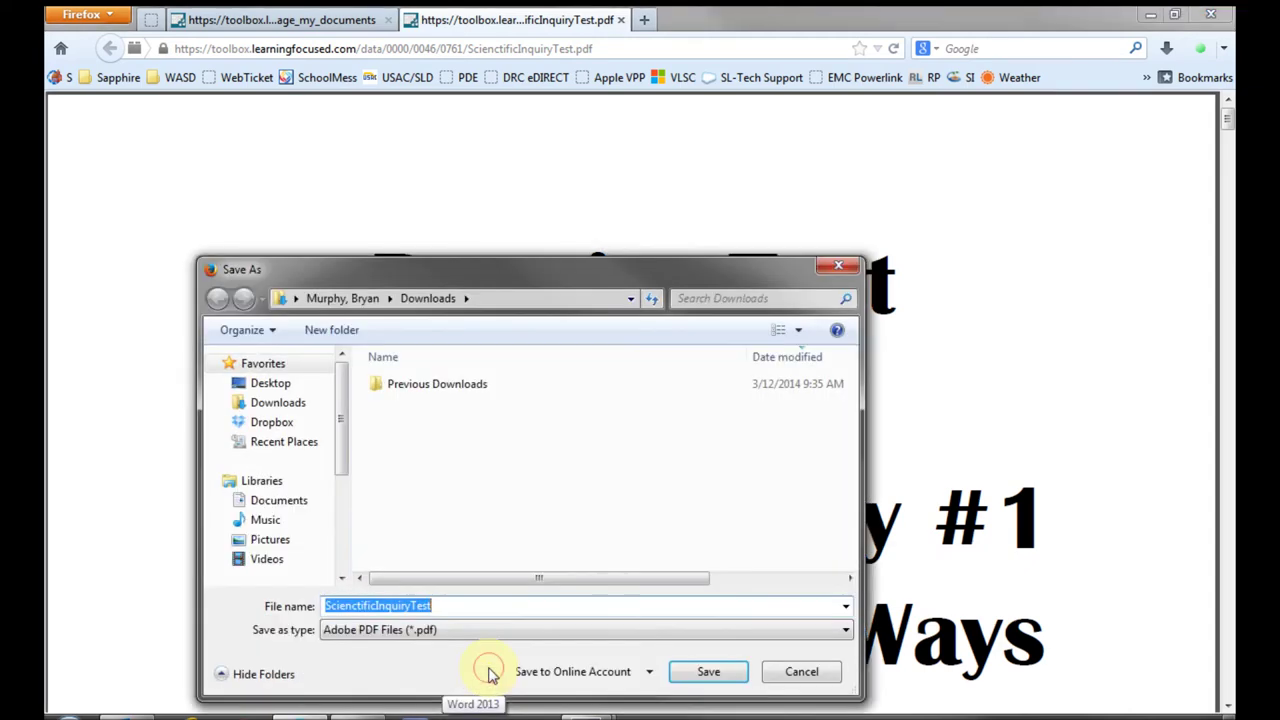
click(287, 410)
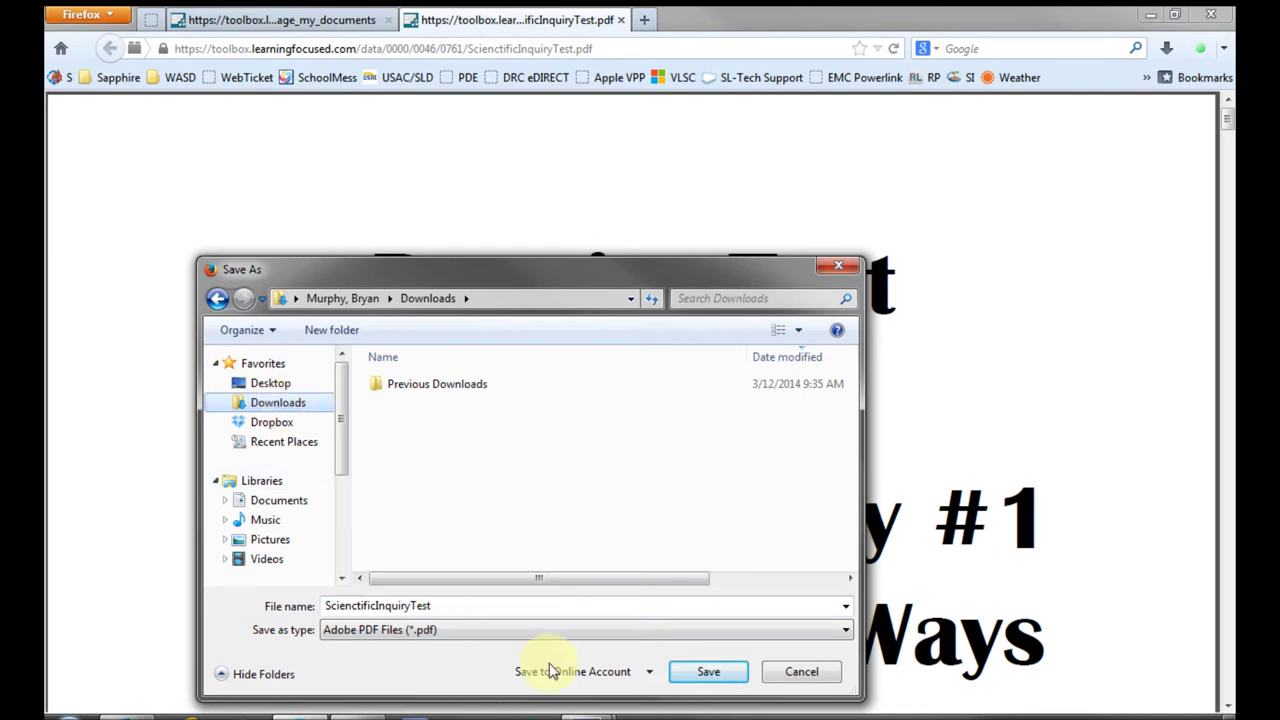
double_click(450, 605)
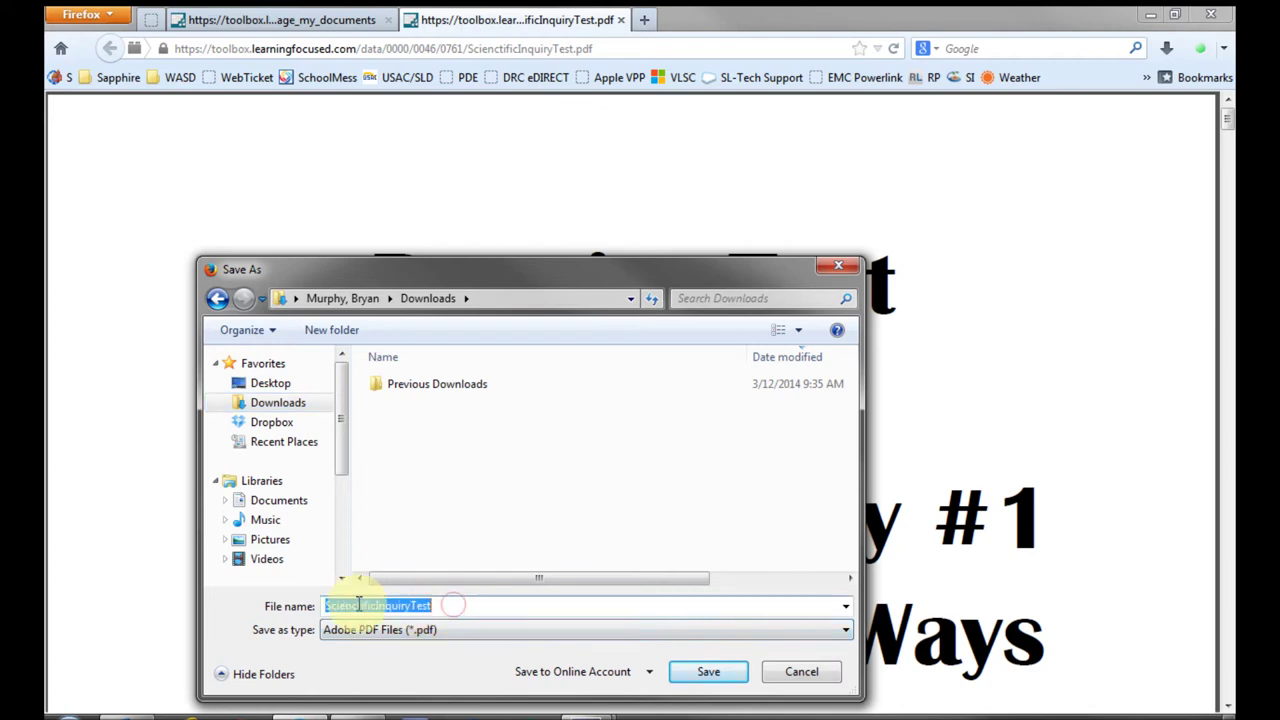
click(722, 678)
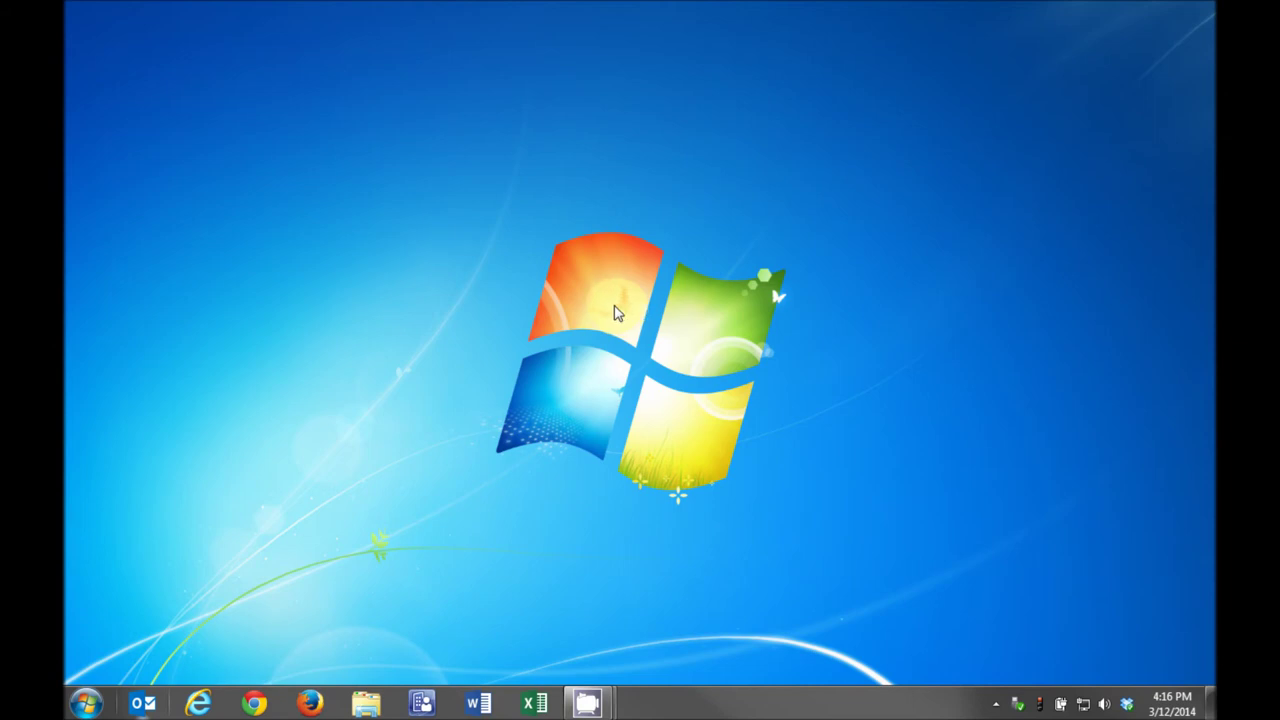
Open the Downloads folder and sort it by date modified, newest first
click(85, 705)
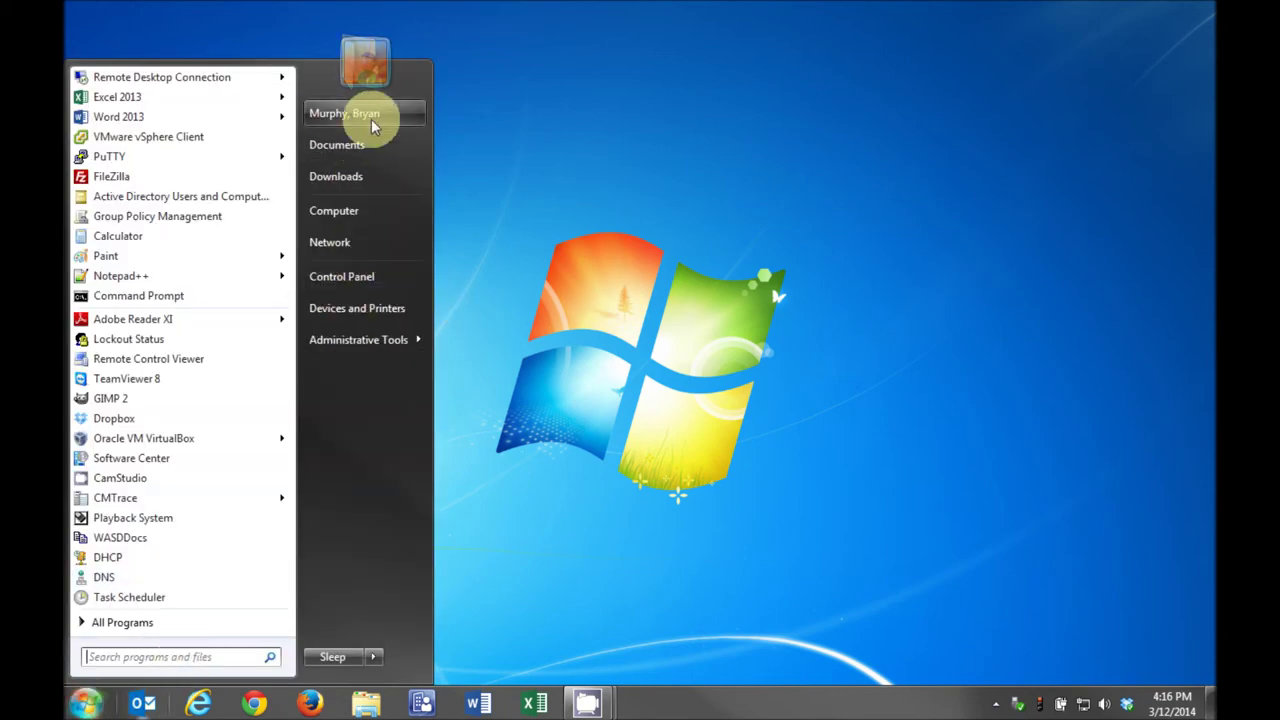
click(345, 114)
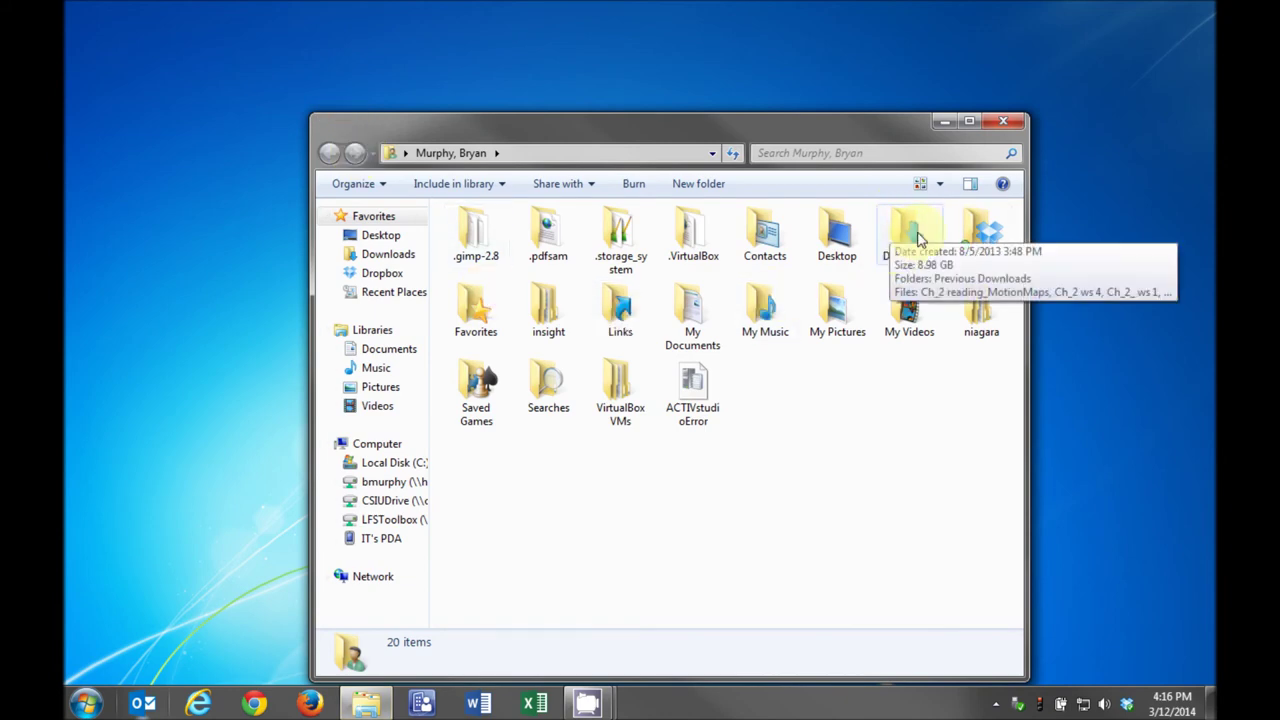
double_click(910, 230)
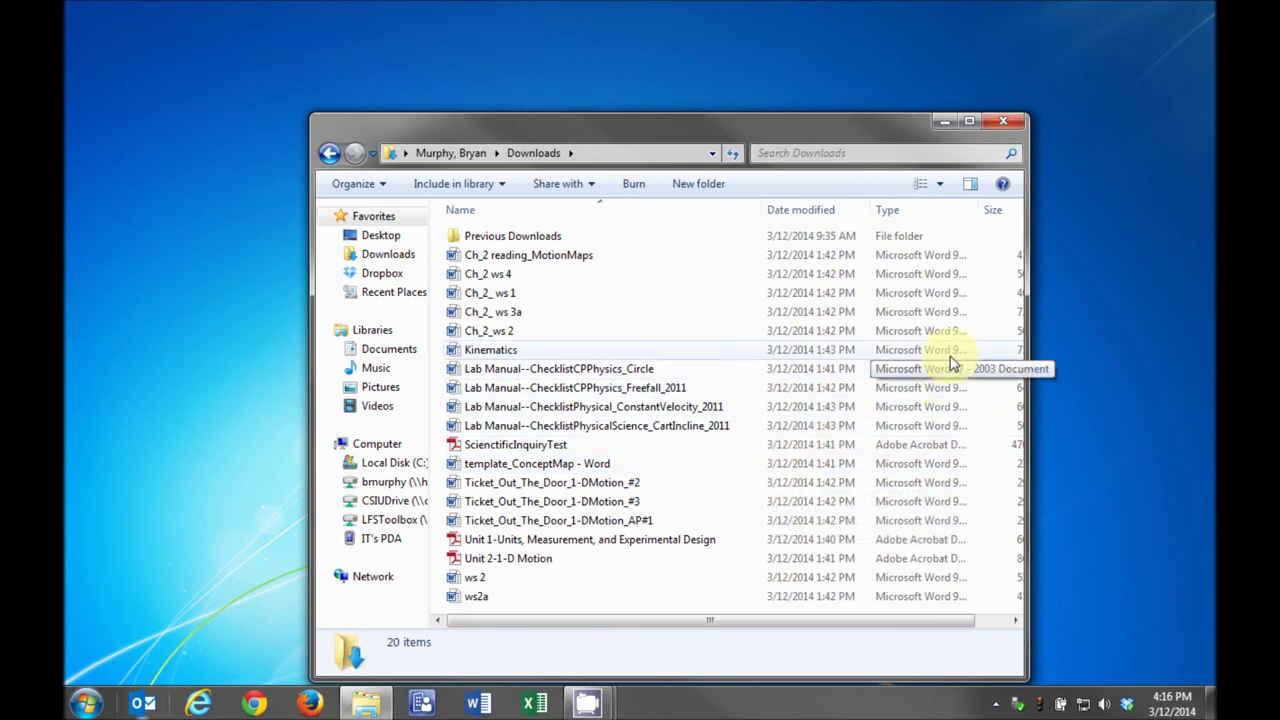
click(812, 211)
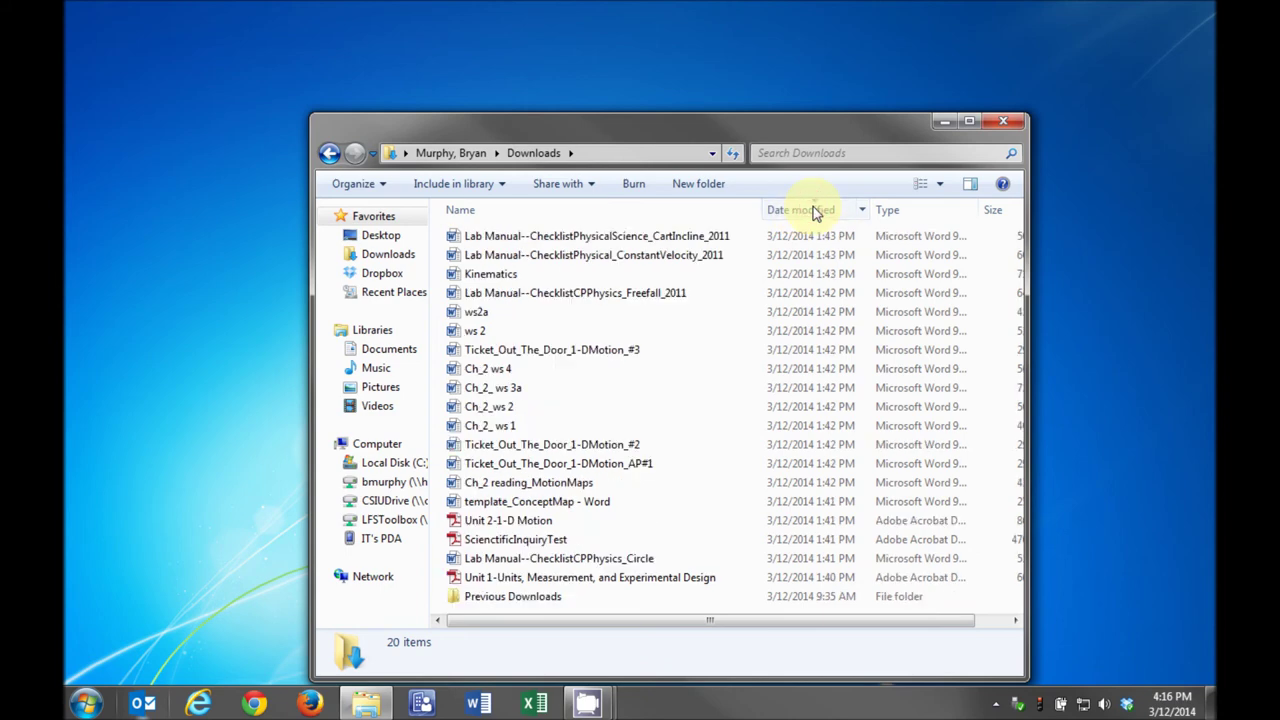
drag(716, 137, 470, 50)
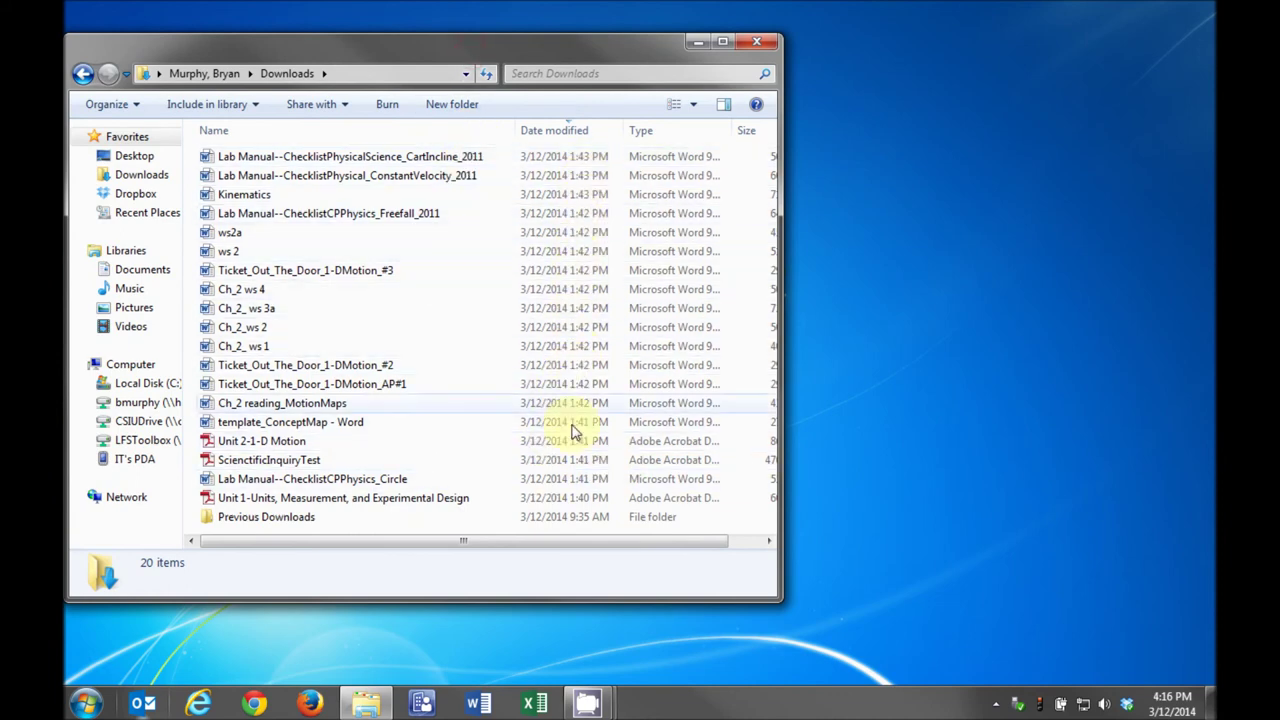
Select the Unit 1 files, then all 16 Unit 2 files, and clear the selection
click(370, 499)
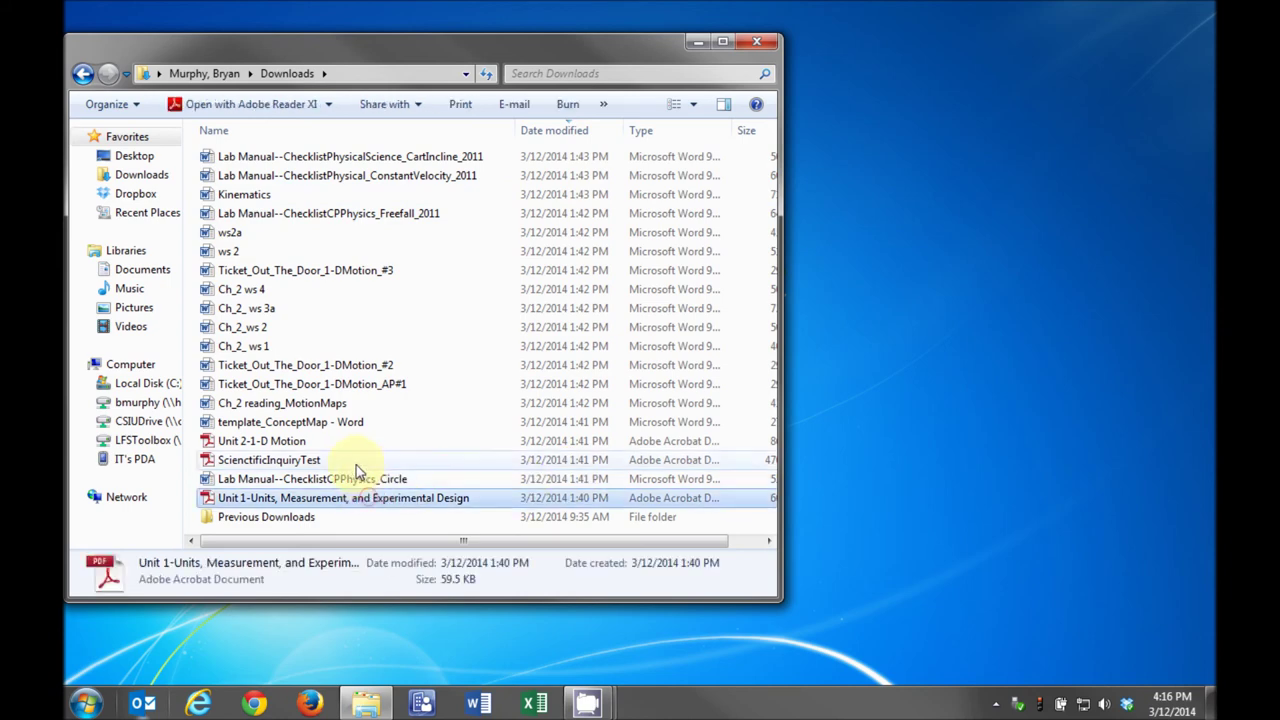
shift+click(354, 460)
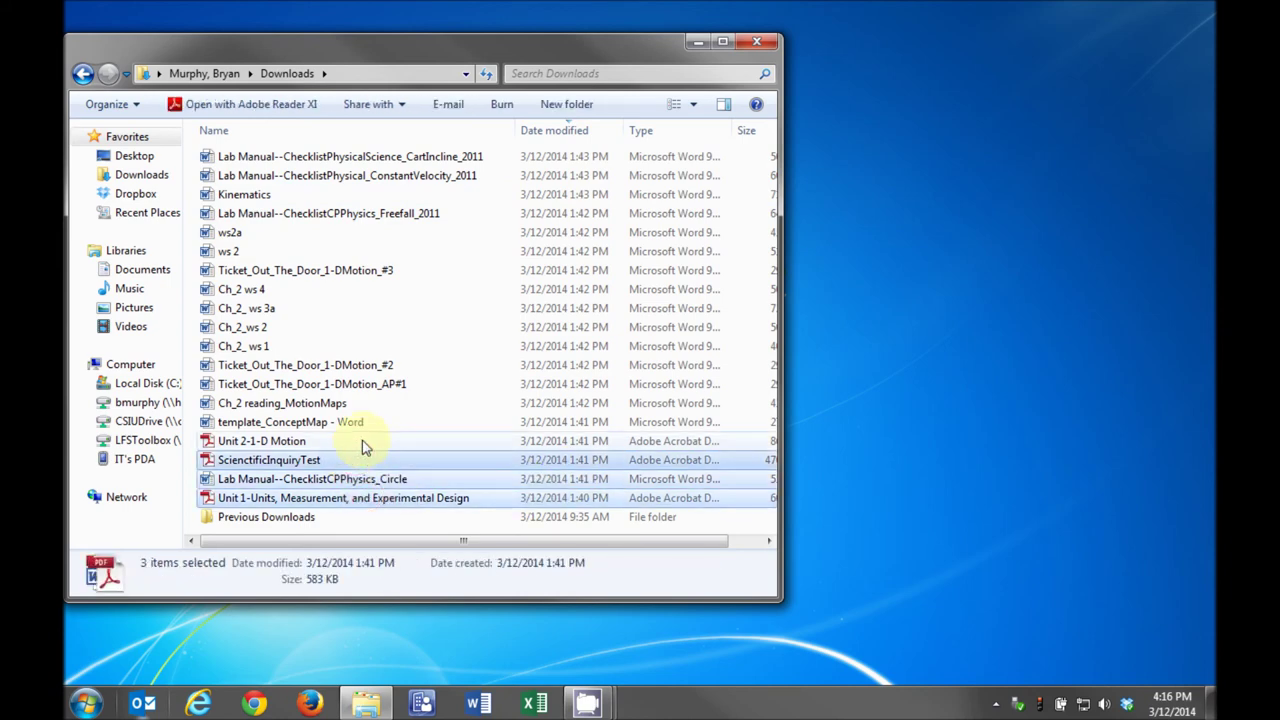
click(363, 447)
shift+click(412, 157)
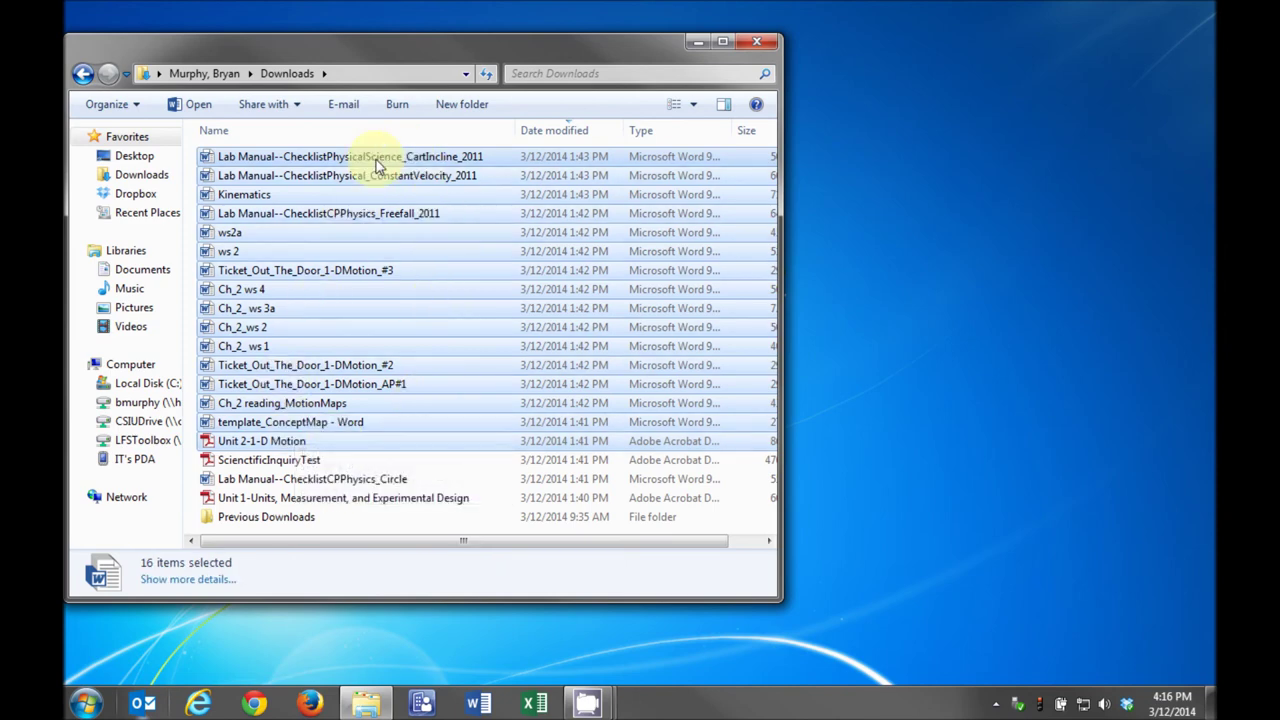
click(316, 462)
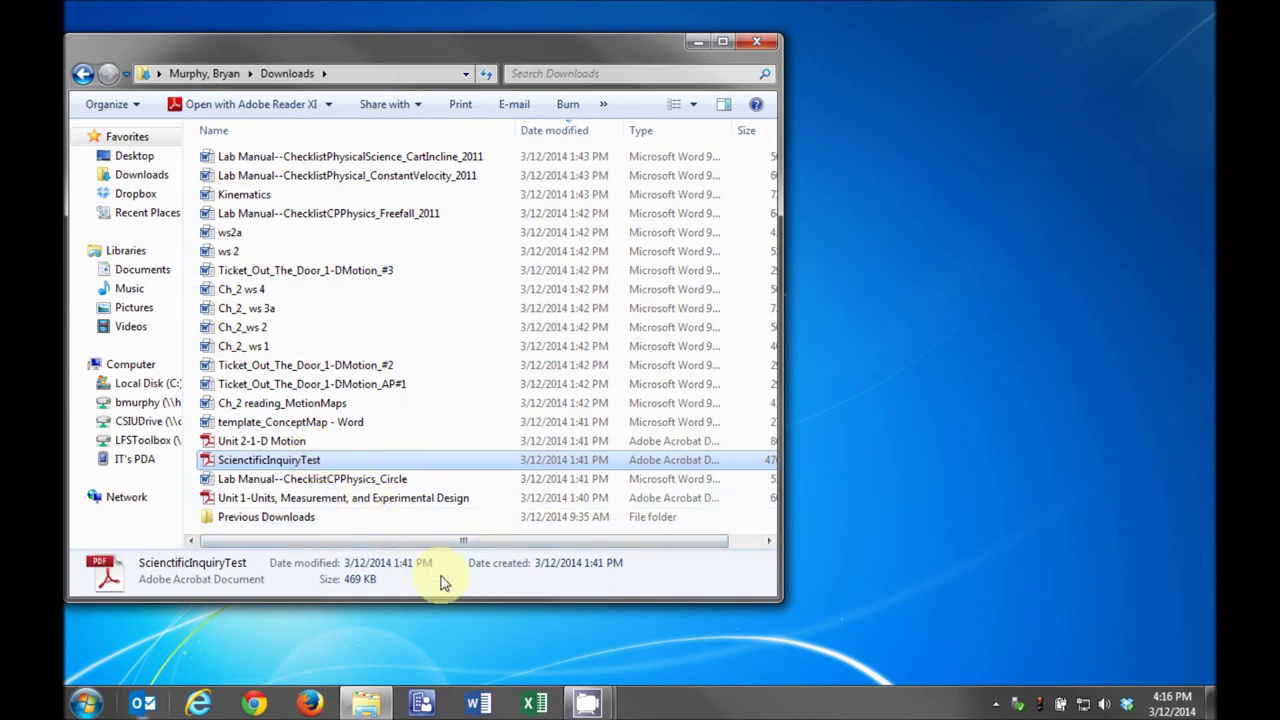
click(88, 703)
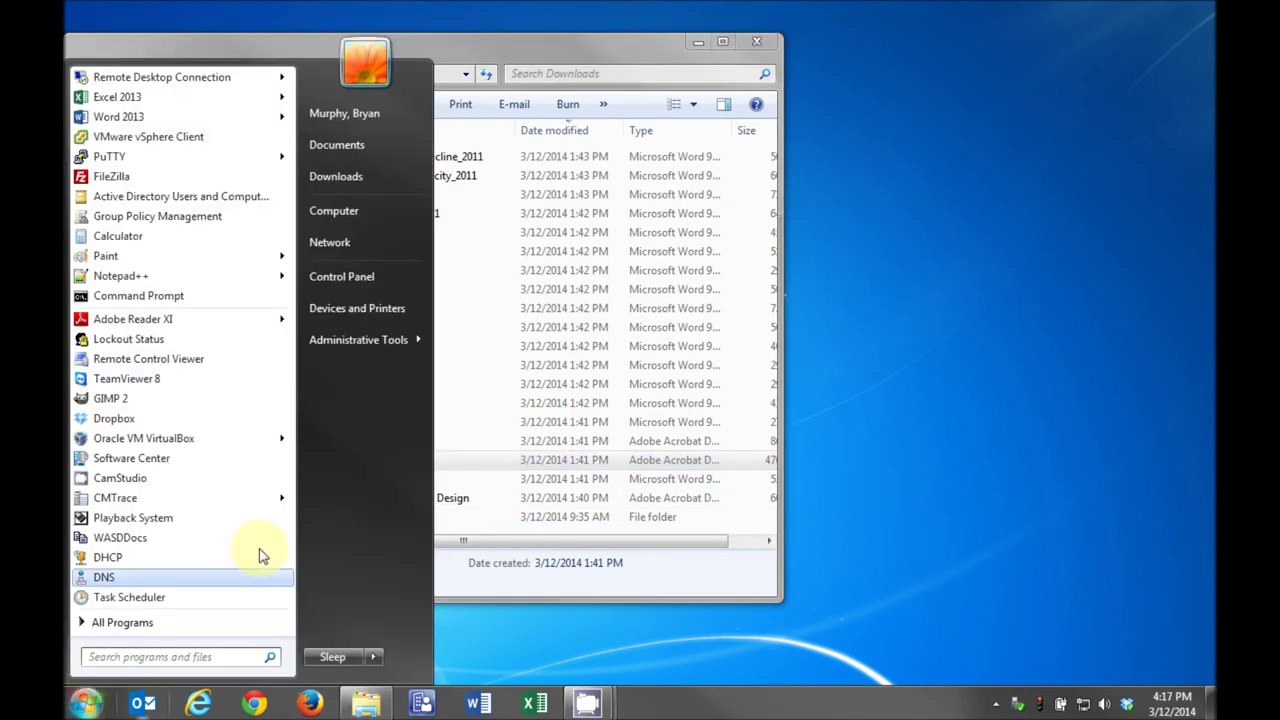
Open Wellsboro HS > Science > Cp Physics-Example on the LFSToolbox (T:) drive beside Downloads
click(340, 210)
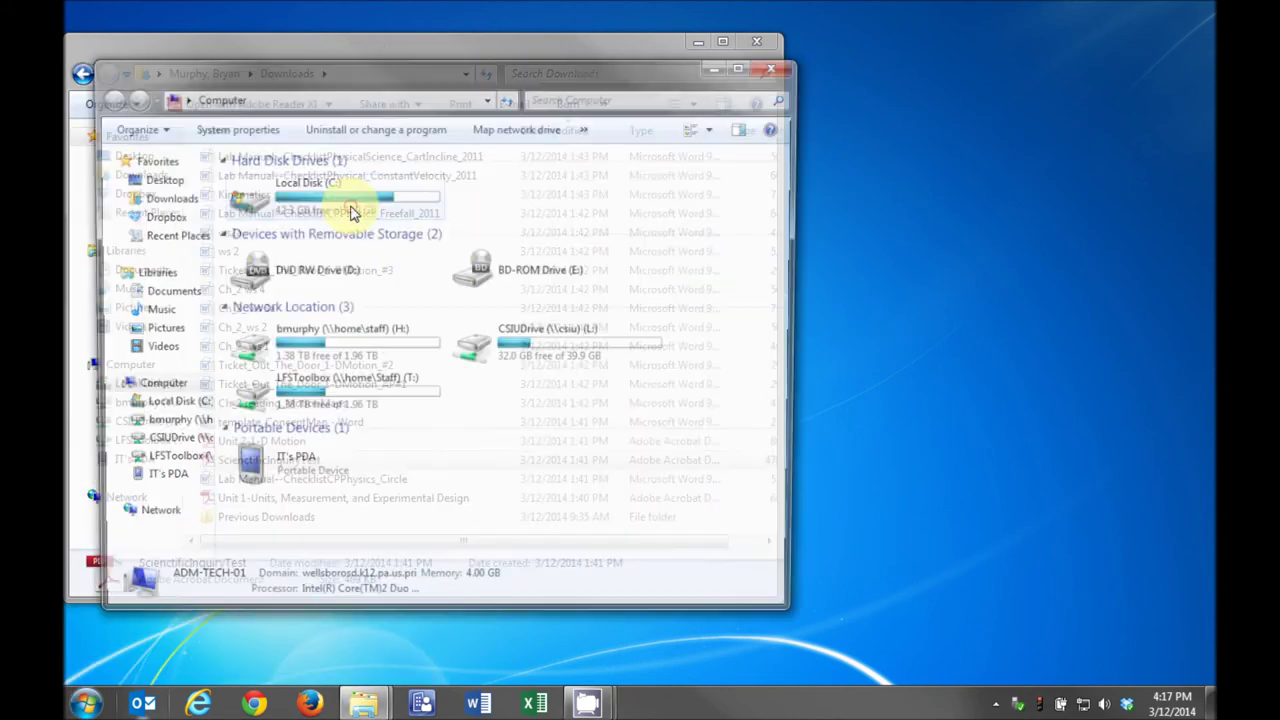
double_click(336, 403)
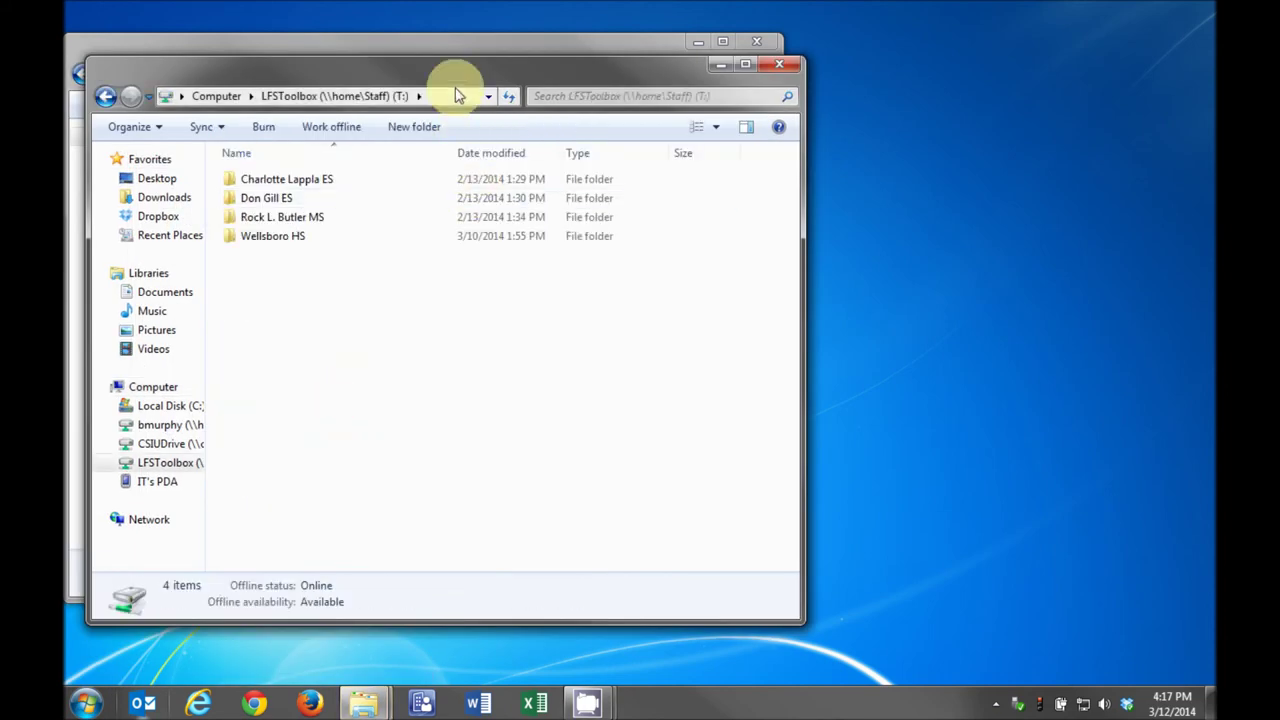
drag(451, 66, 1064, 105)
click(895, 284)
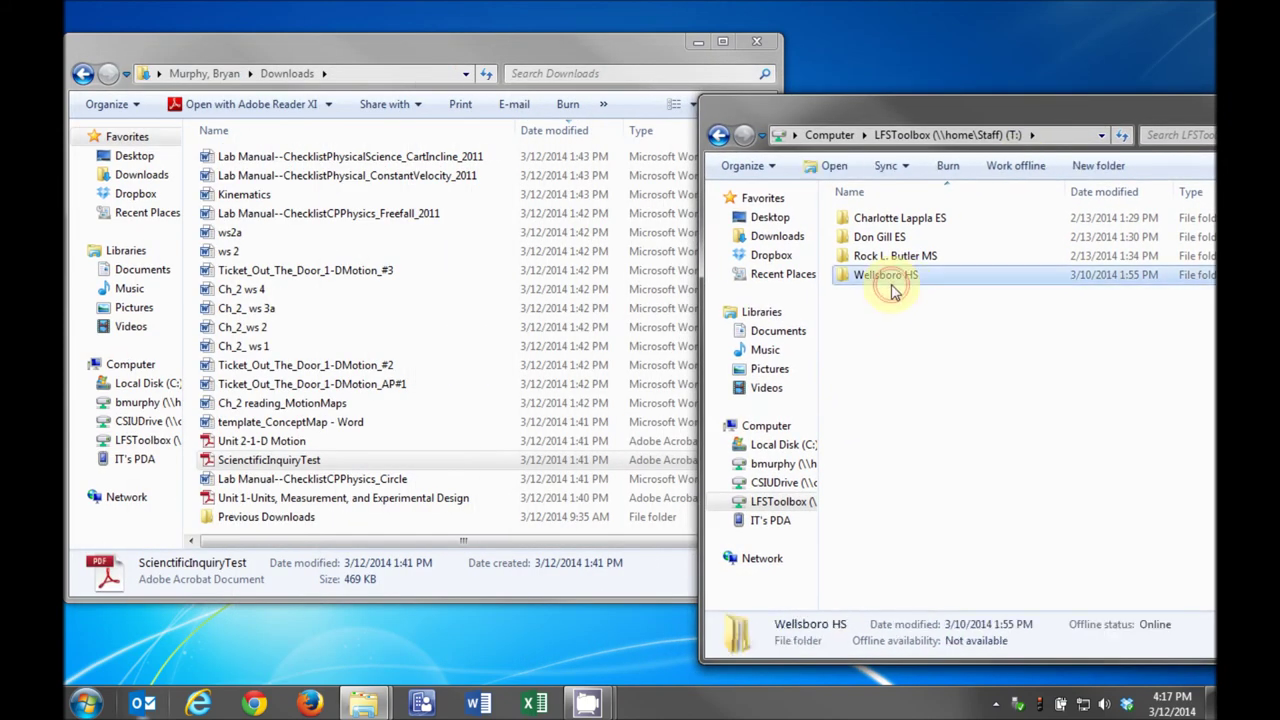
double_click(895, 284)
double_click(877, 372)
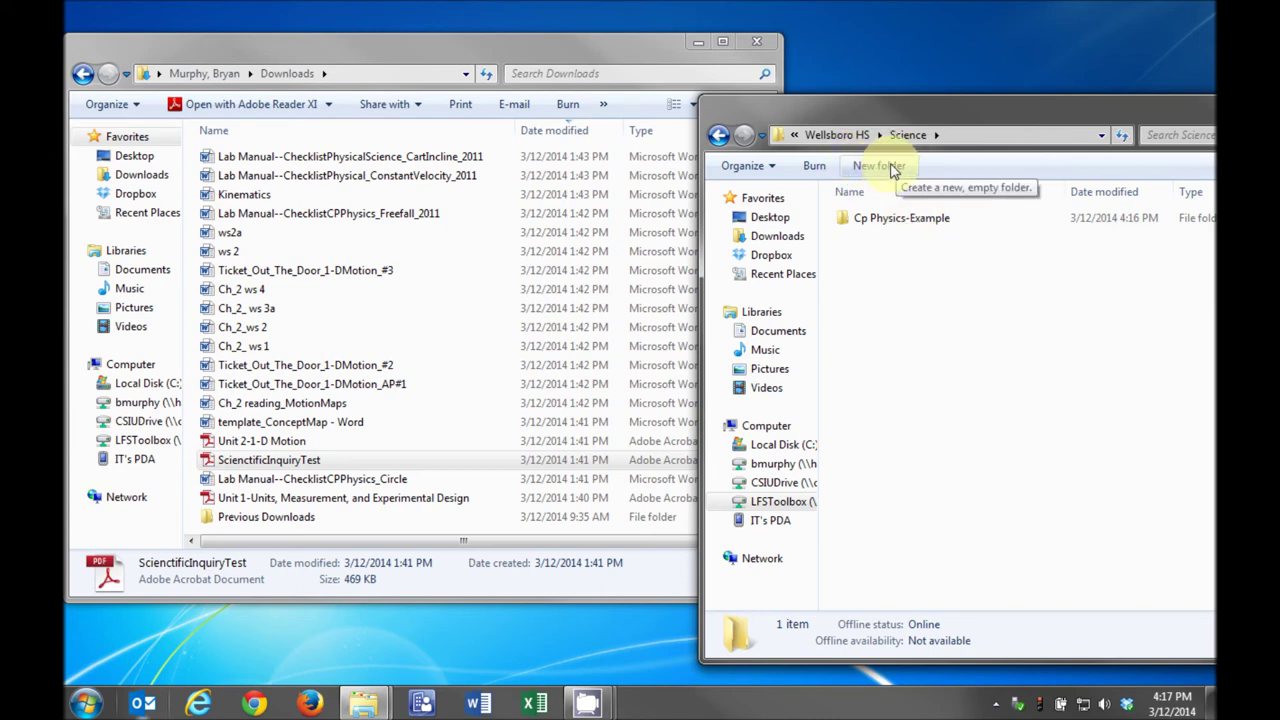
double_click(886, 225)
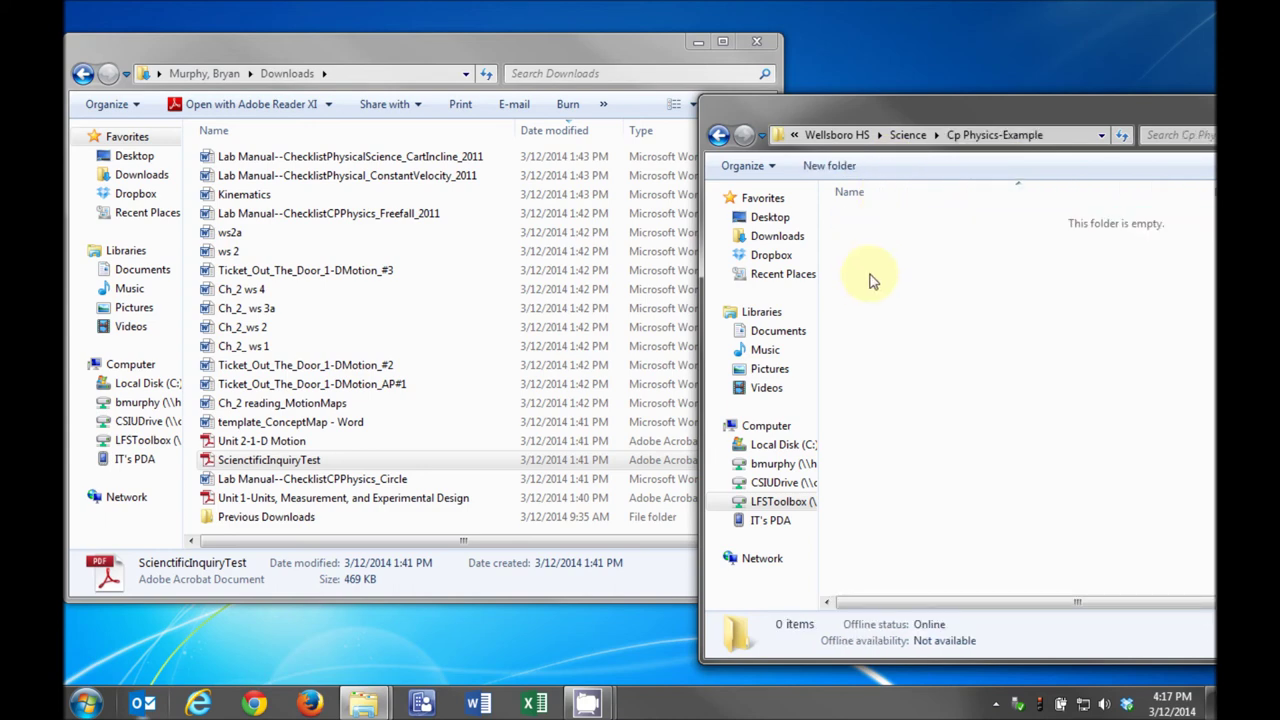
Create folders 'Unit 1 - Units, Measurement, and Experimental Design' and 'Unit 2 - 1-D Motion'
click(830, 166)
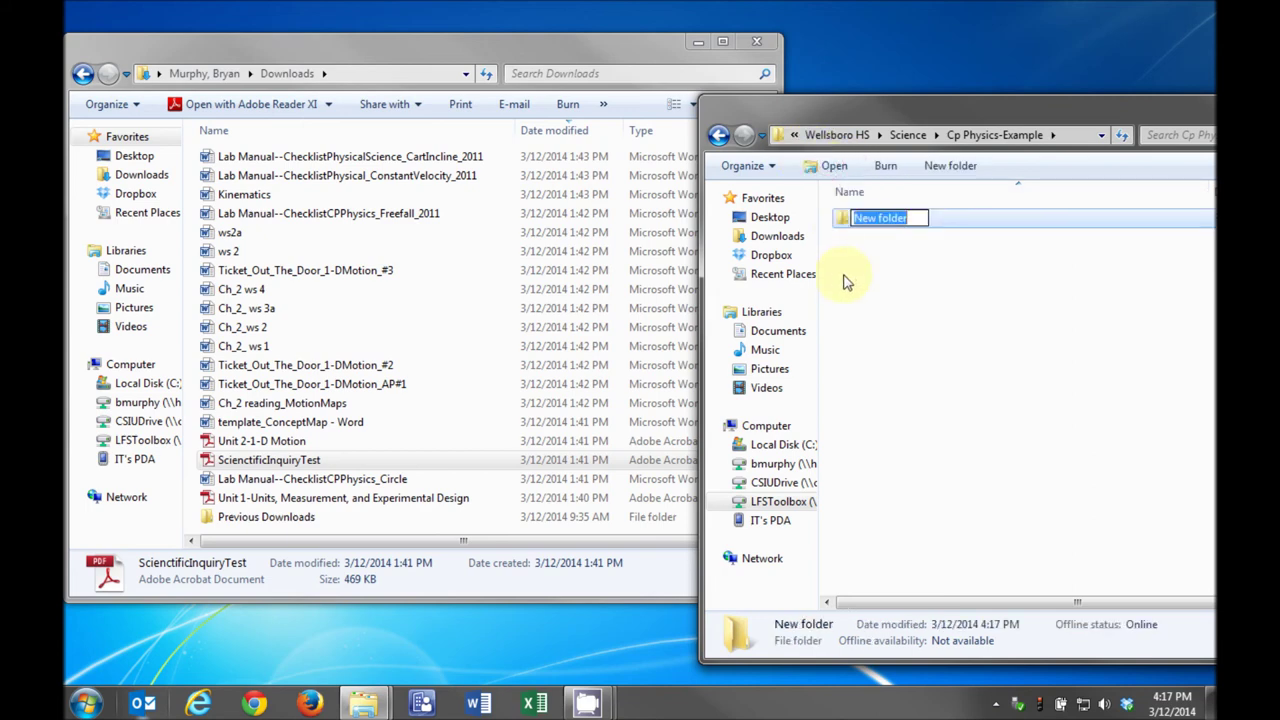
text(Unit 1 - Un)
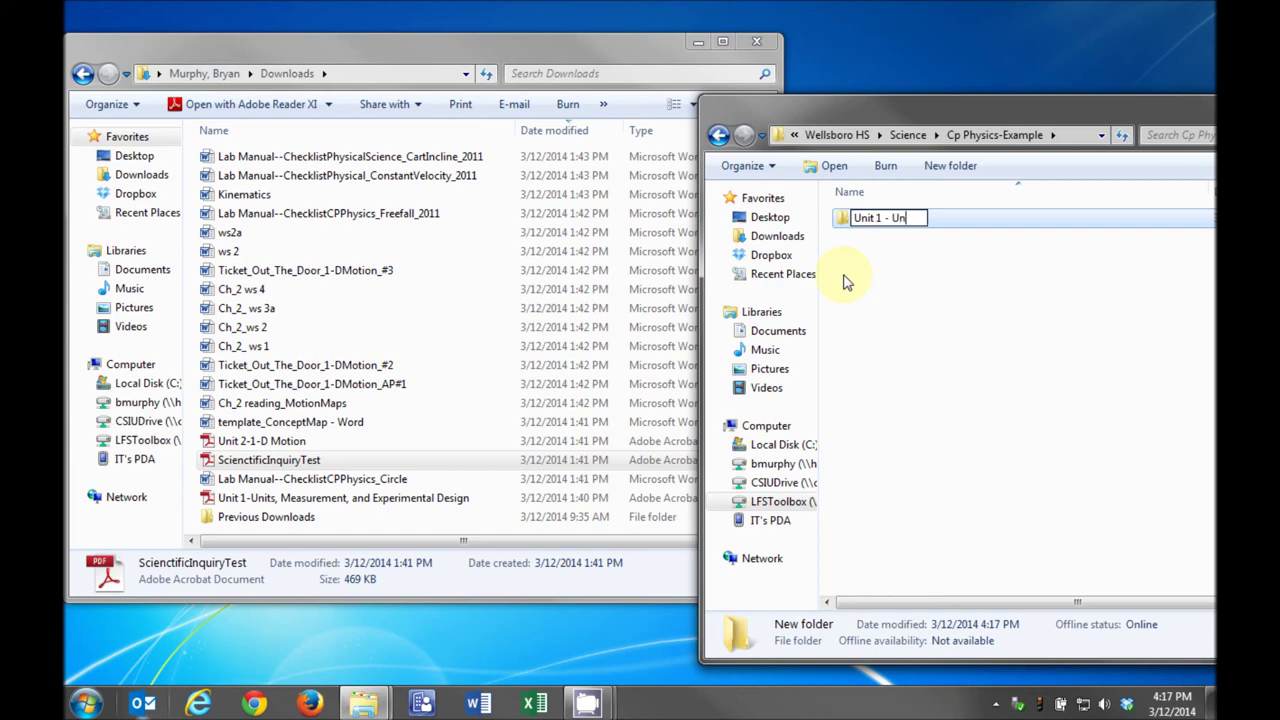
text(its, Measuremen)
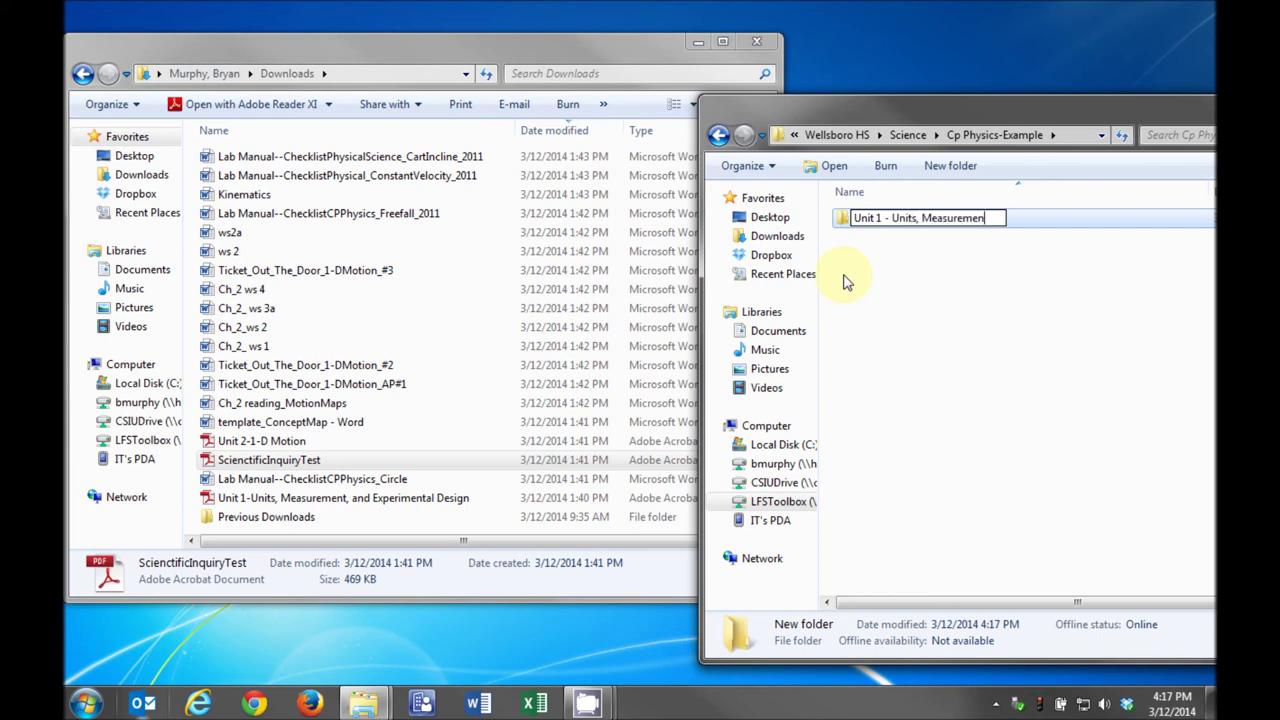
text(t, and Experimental )
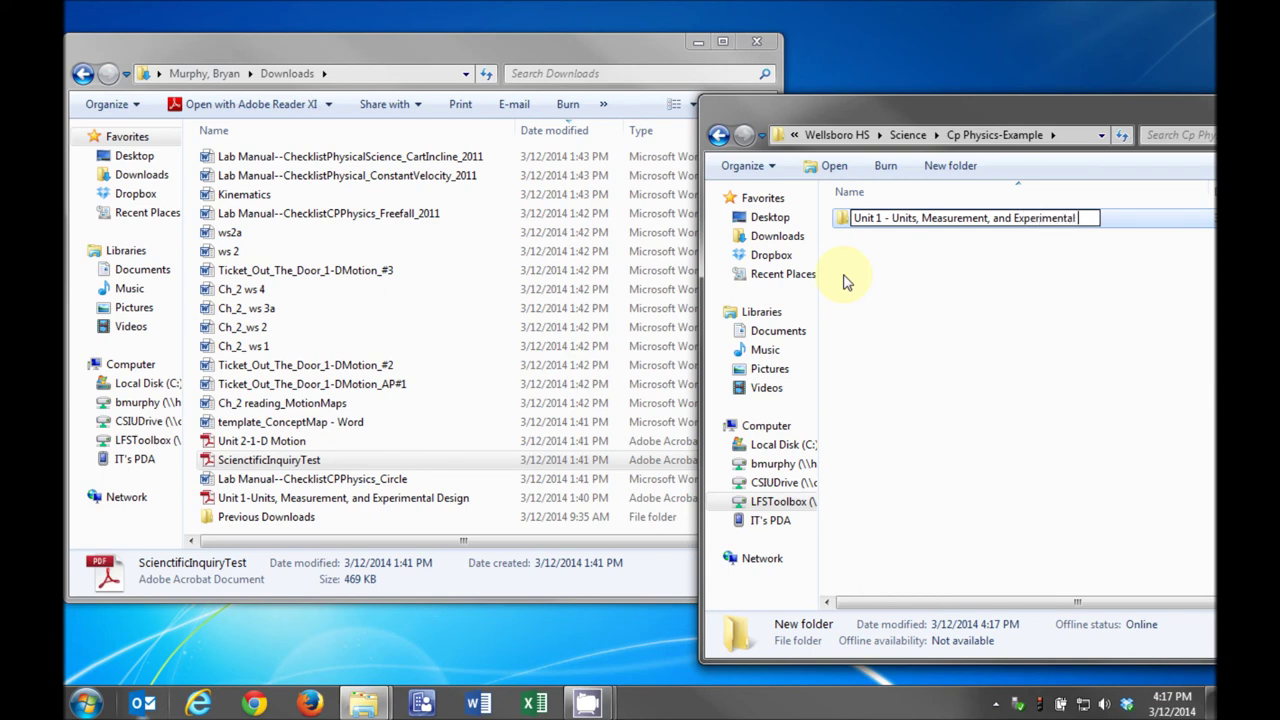
text(Design)
key(Return)
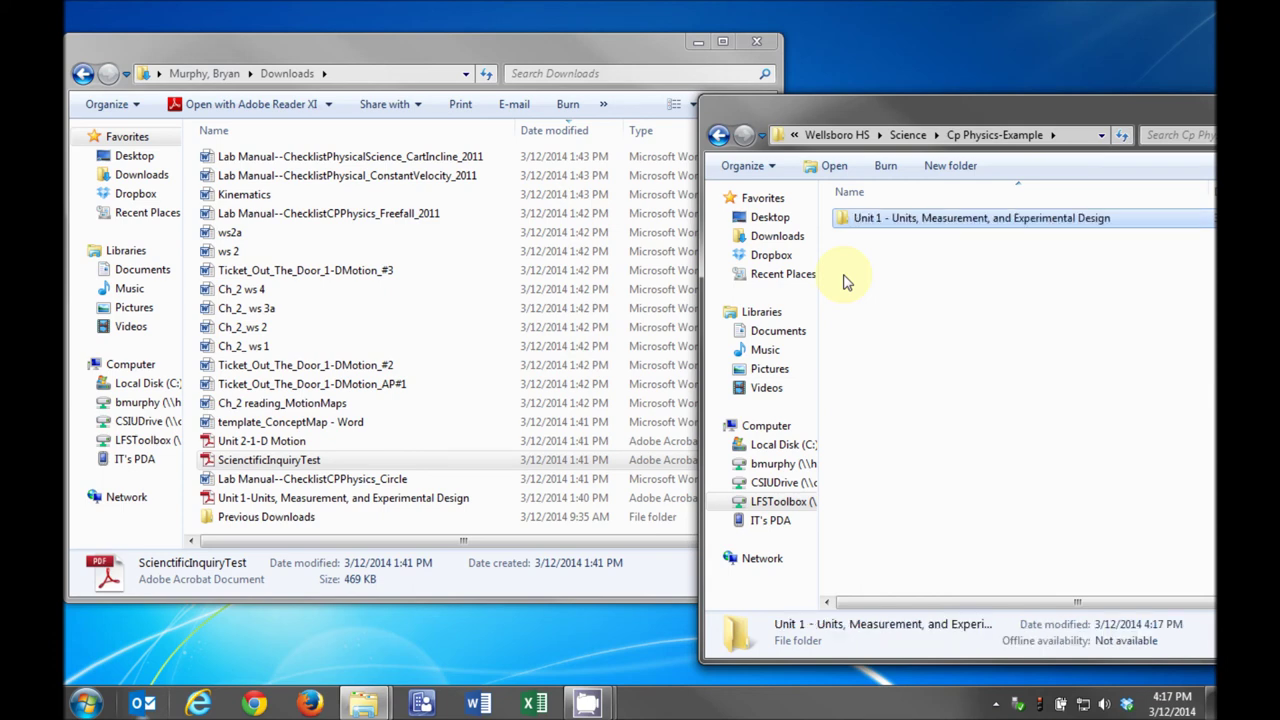
click(950, 167)
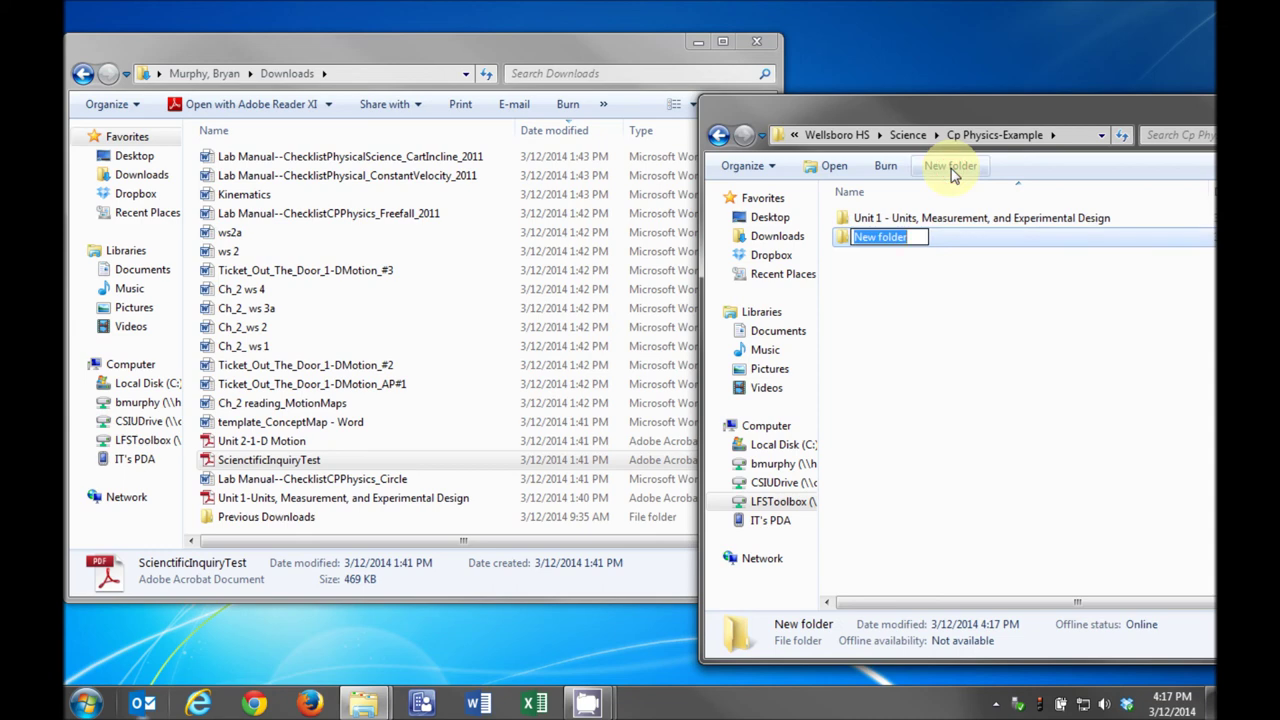
text(Unit 2 - 1)
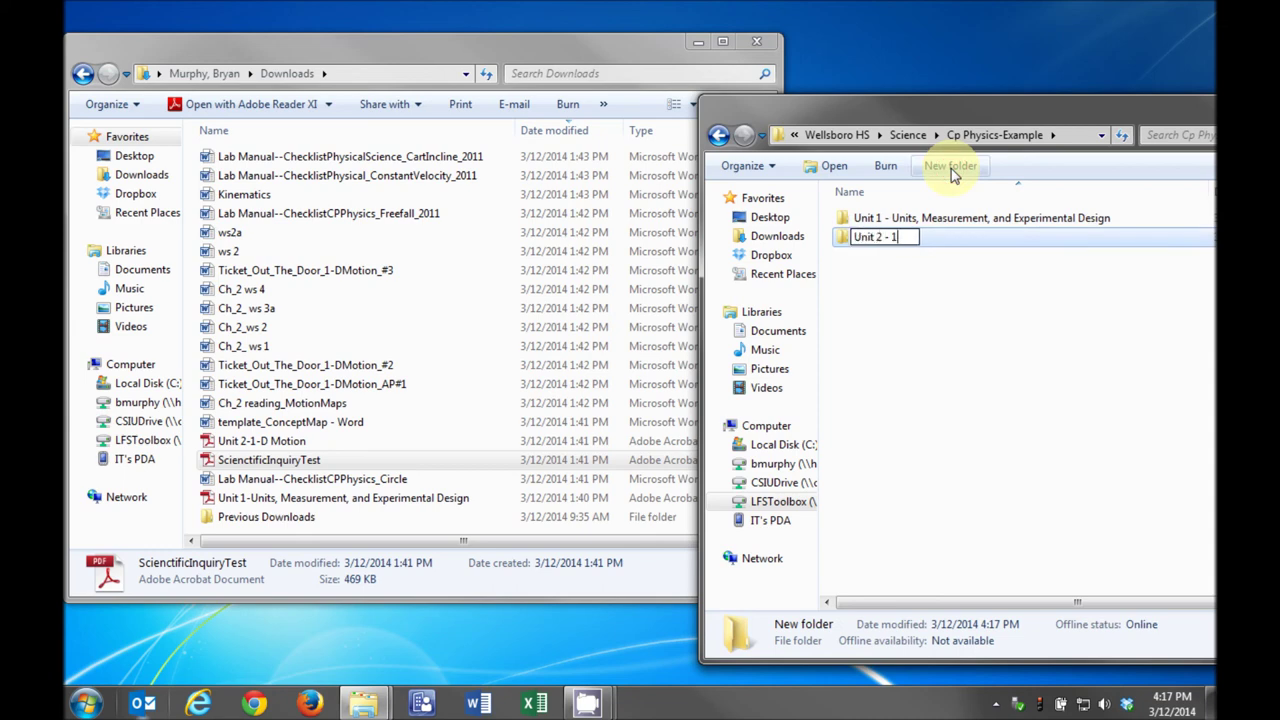
text(-D Motio)
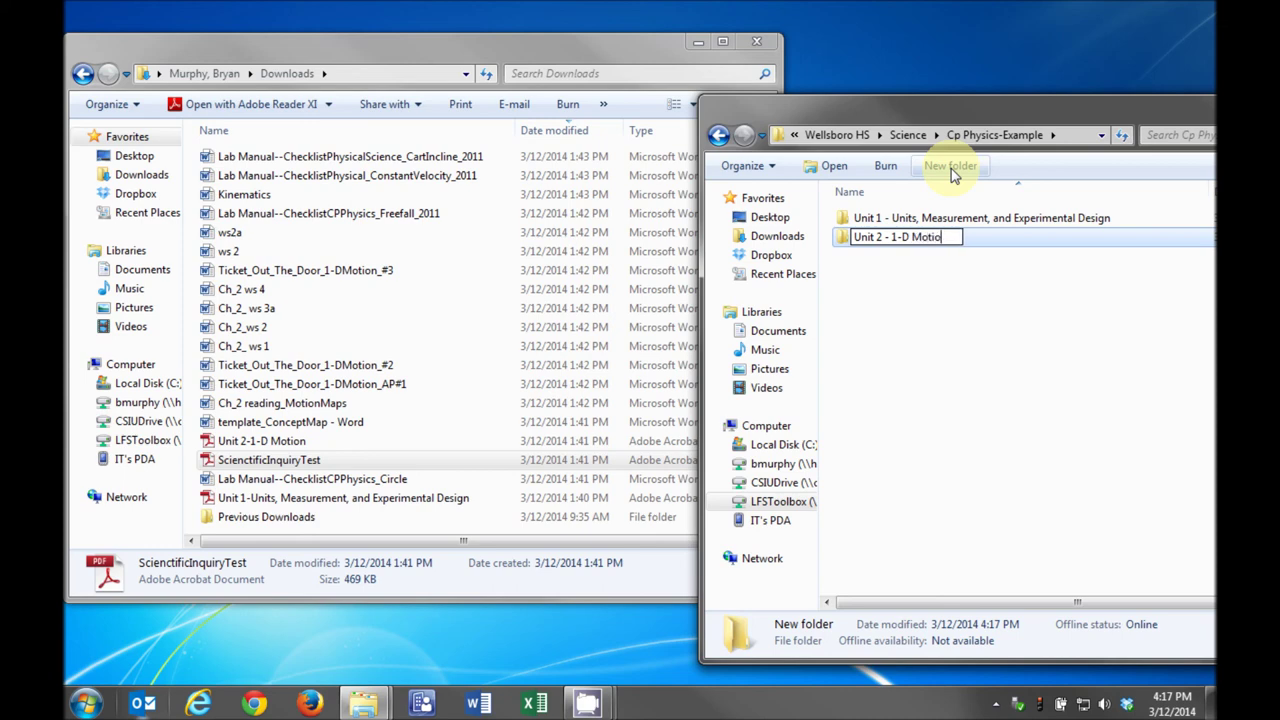
text(n)
key(Return)
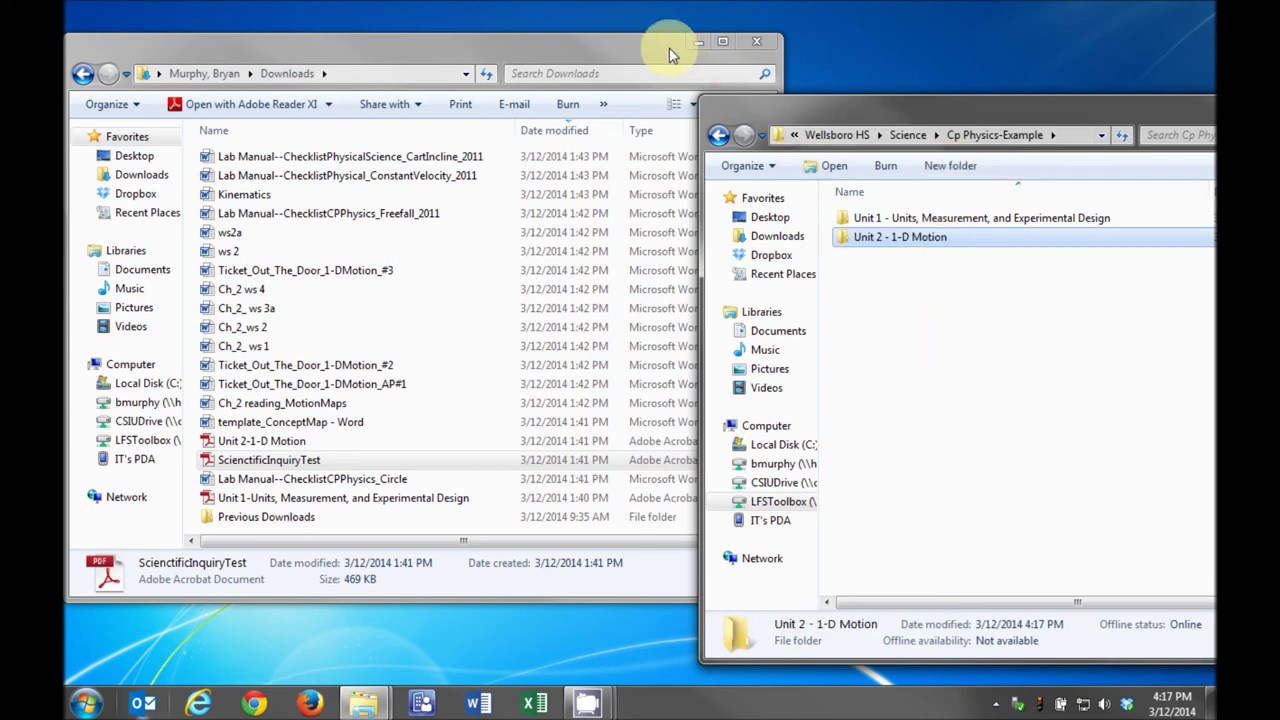
click(640, 47)
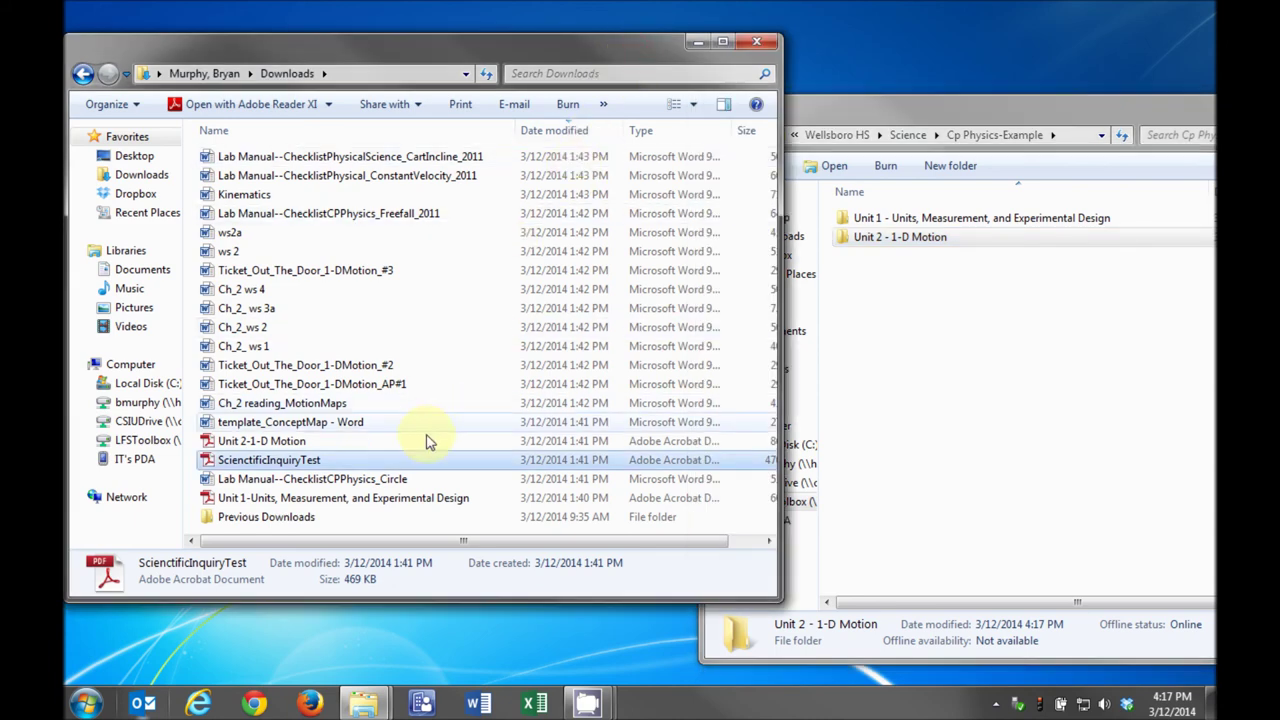
Copy the three Unit 1 files into the Unit 1 folder
drag(514, 503, 260, 456)
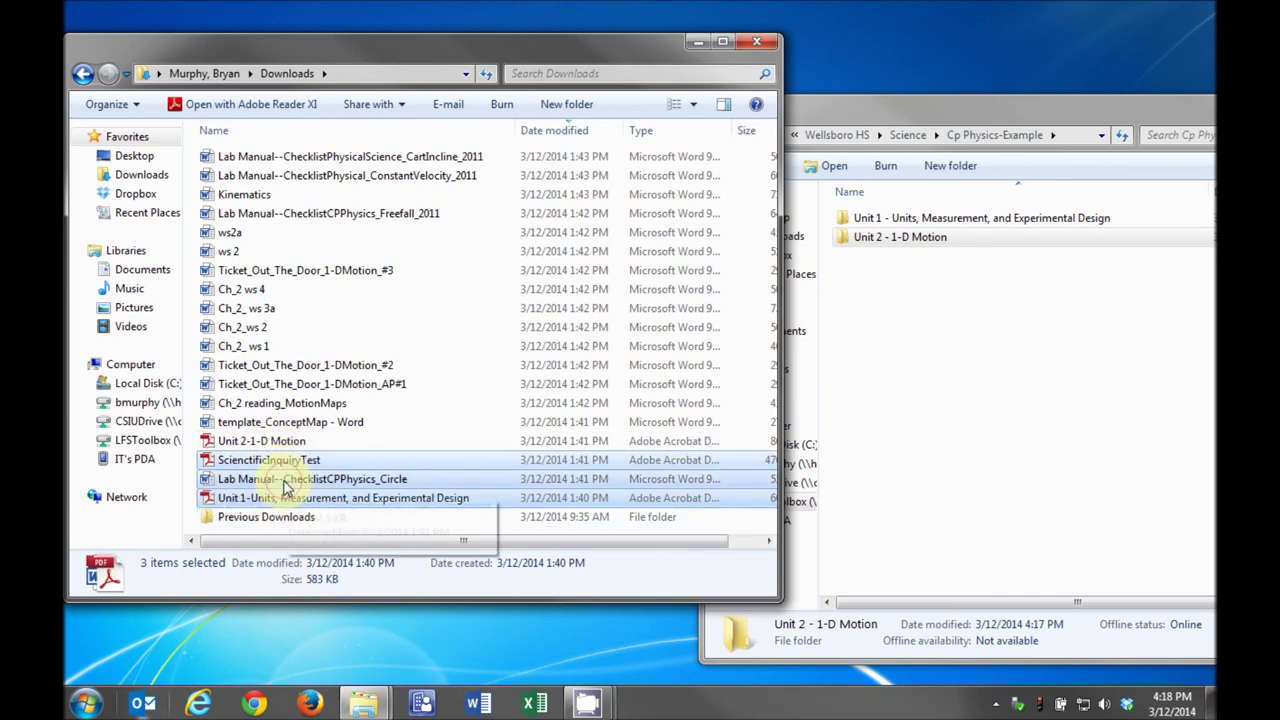
drag(286, 486, 938, 217)
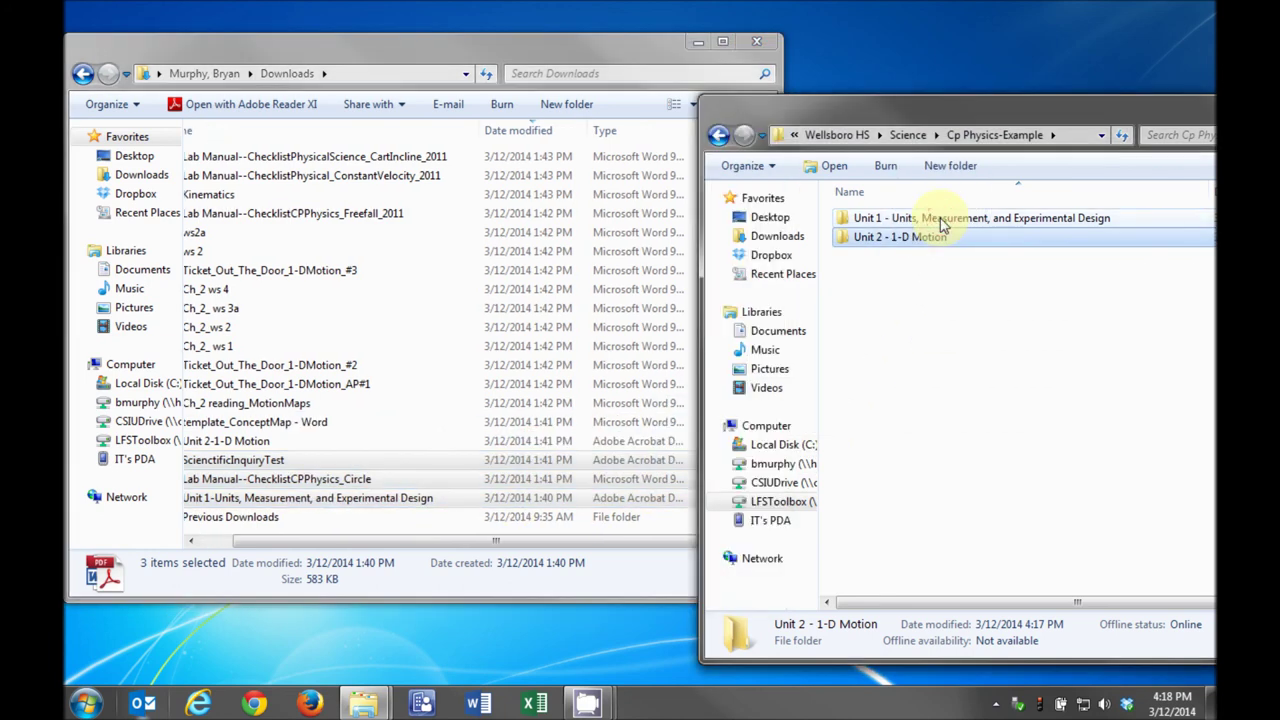
click(513, 60)
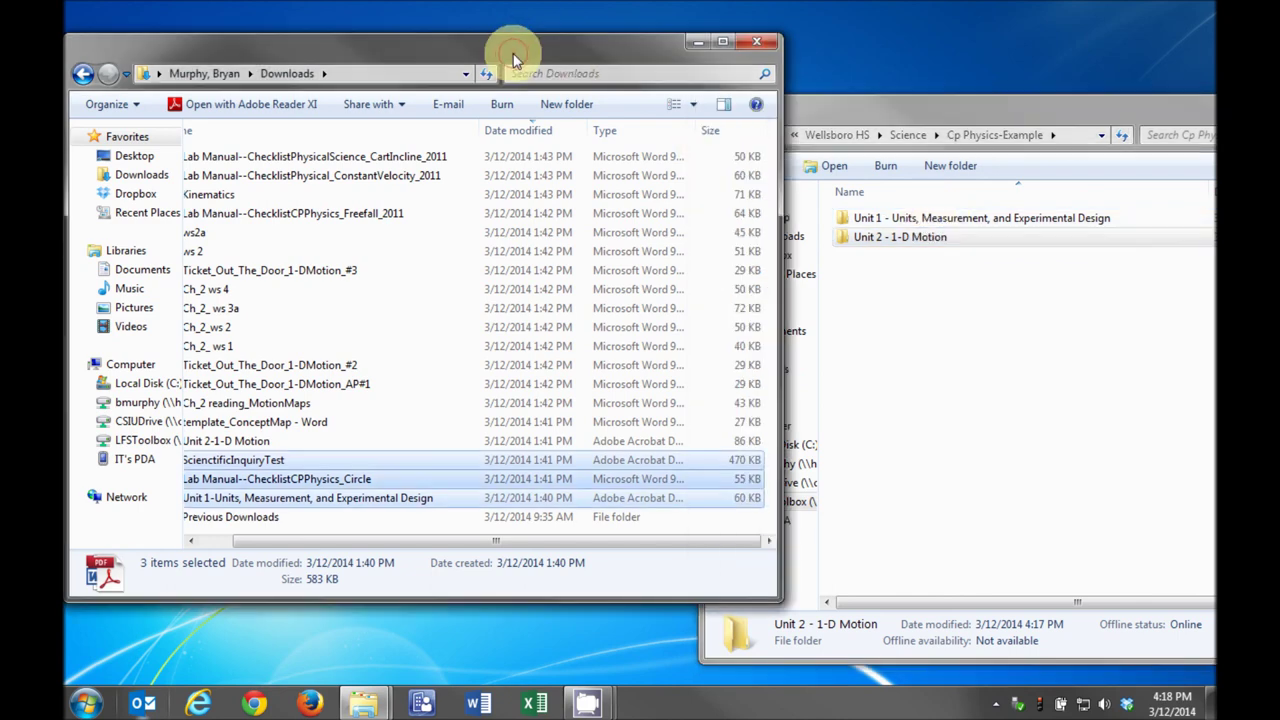
Select the 16 Unit 2 files, then open the Unit 1 folder to confirm its three files
click(223, 541)
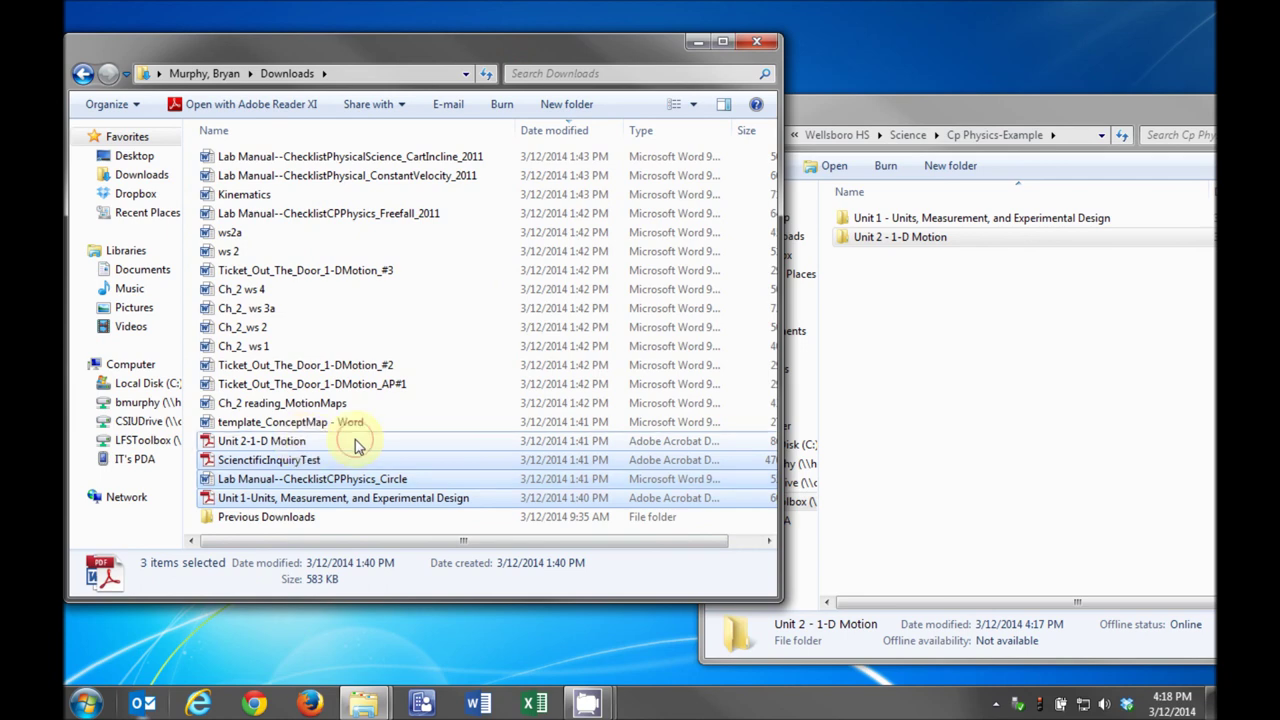
drag(360, 441, 934, 245)
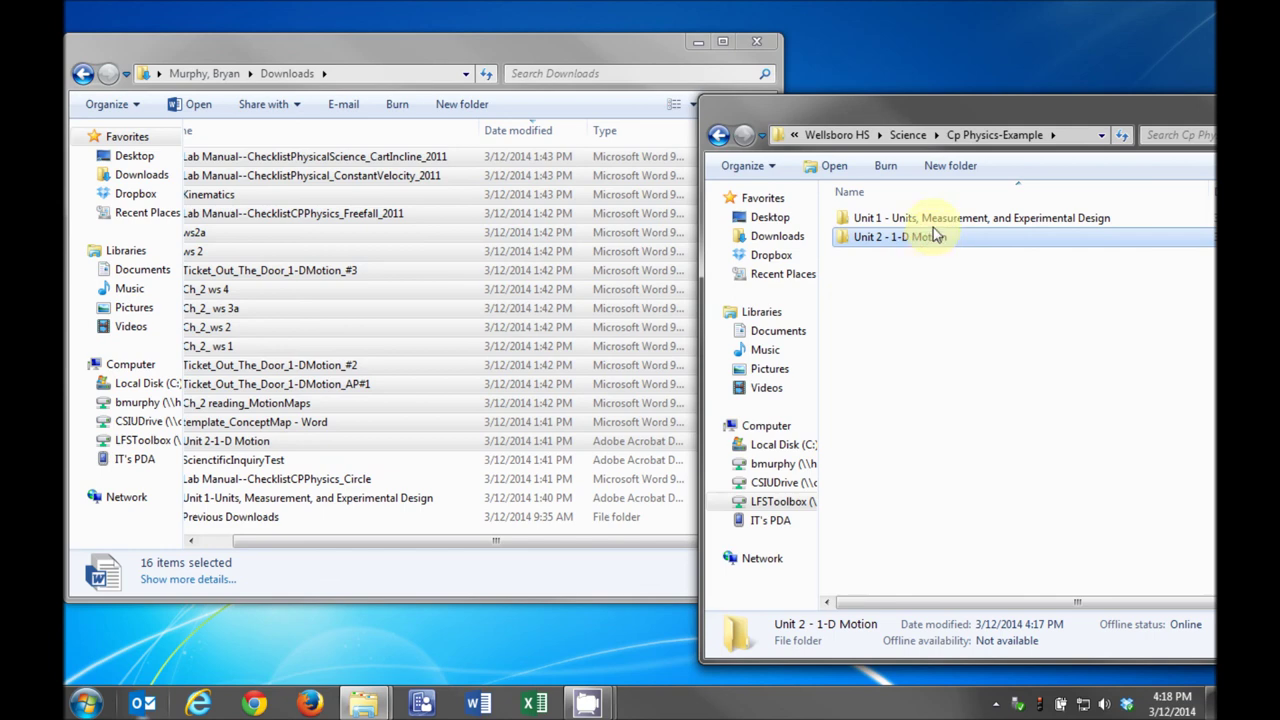
double_click(937, 224)
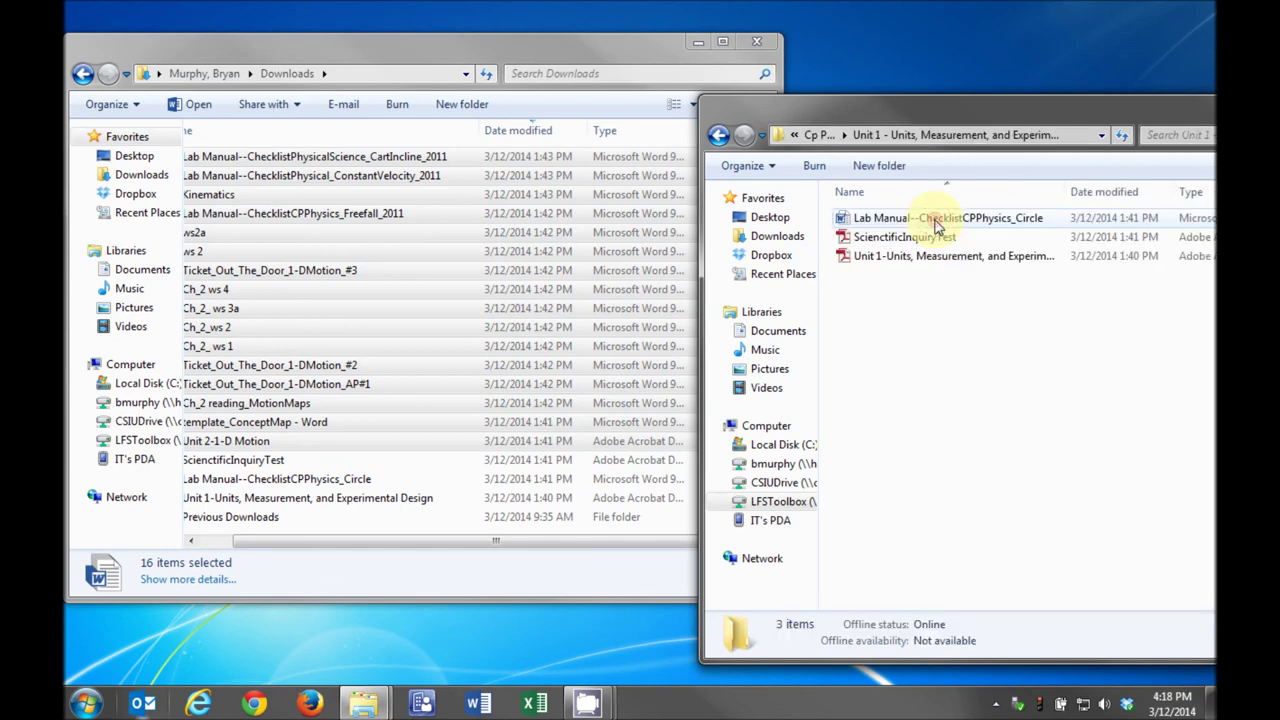
click(818, 134)
double_click(893, 238)
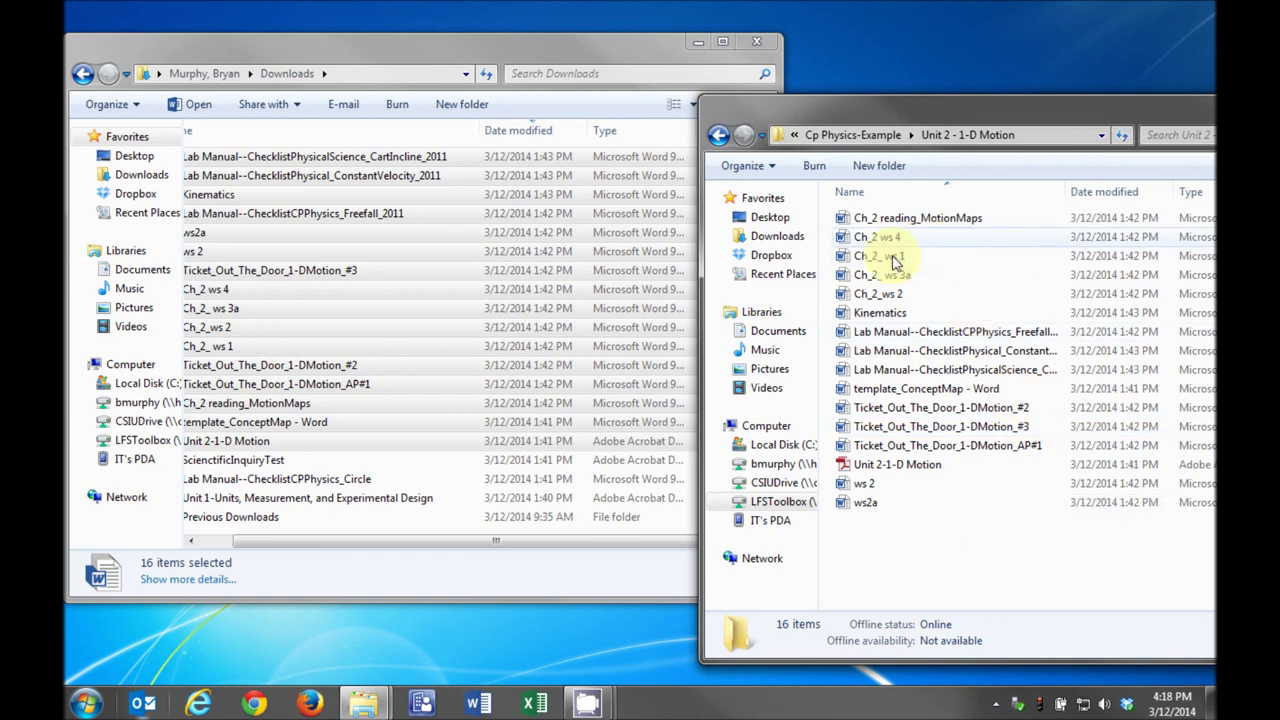
click(852, 134)
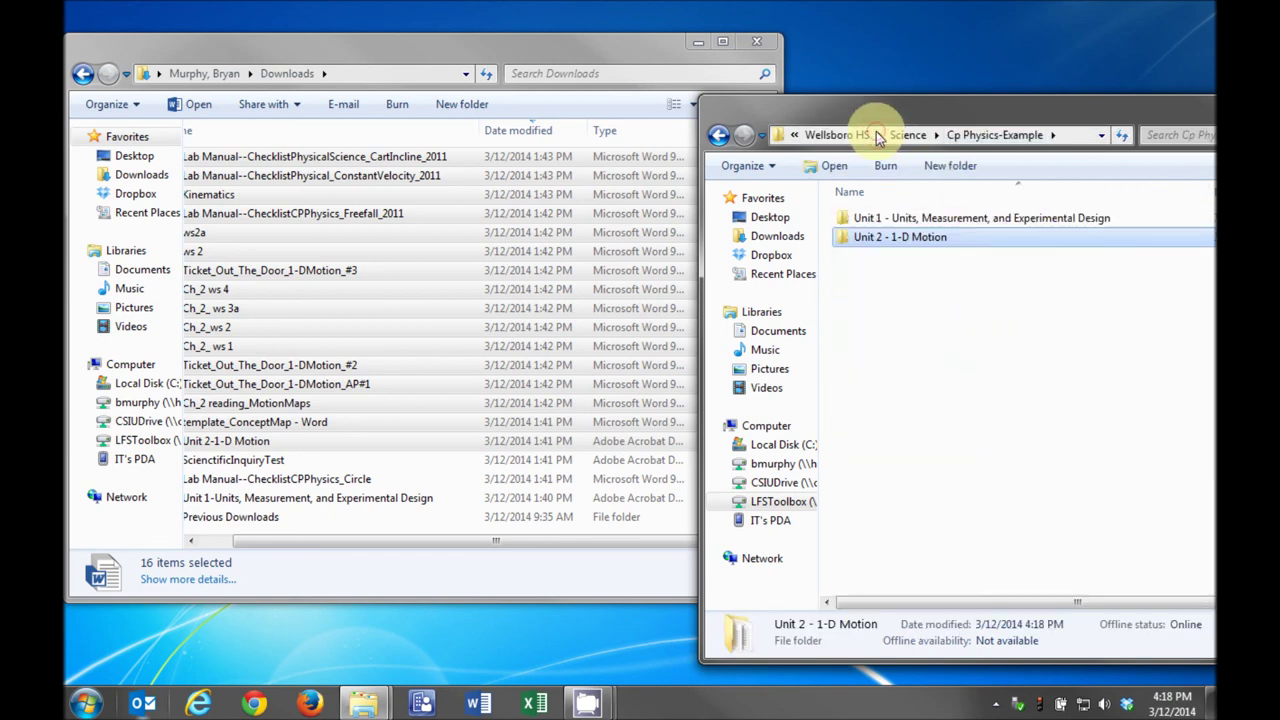